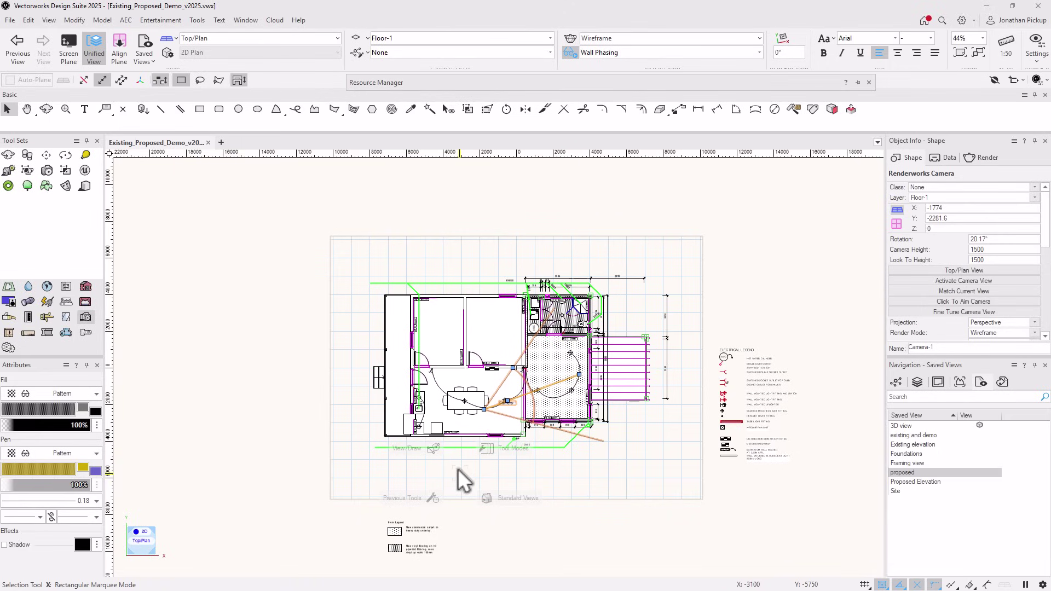
# Step: Activate the selected camera's view in Shaded rendering and set the layer options to Show/Snap Others
pyautogui.click(957, 282)
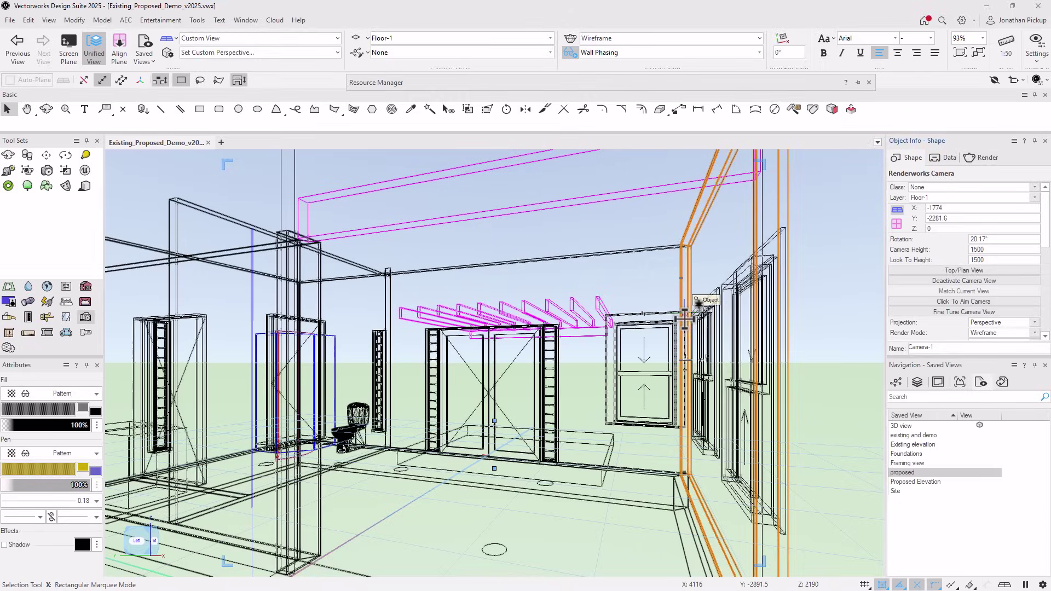
pyautogui.hotkey('ctrl', 'shift', 'g')
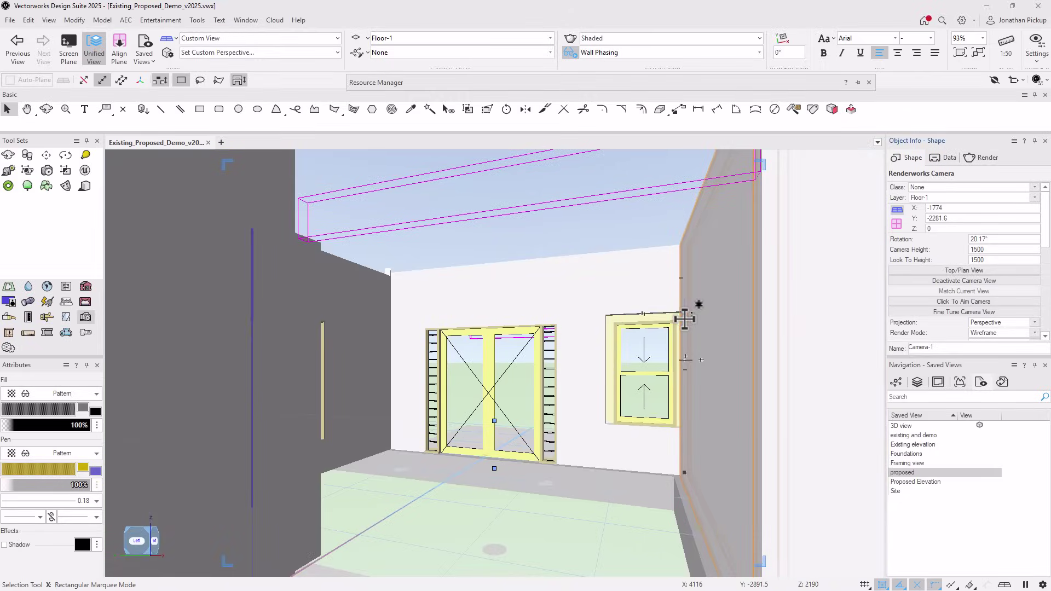
pyautogui.click(917, 382)
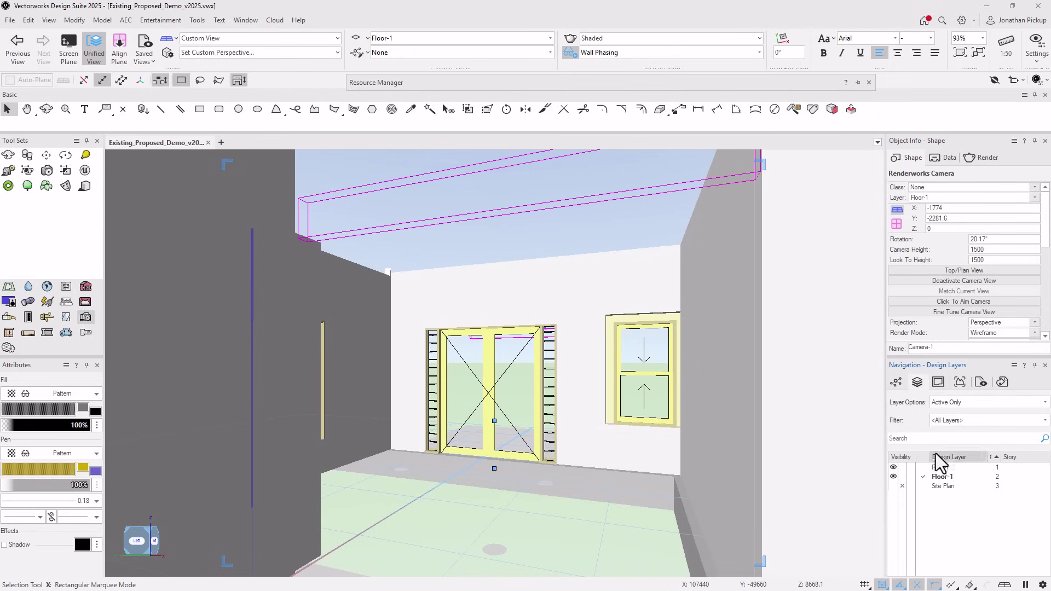
pyautogui.click(938, 402)
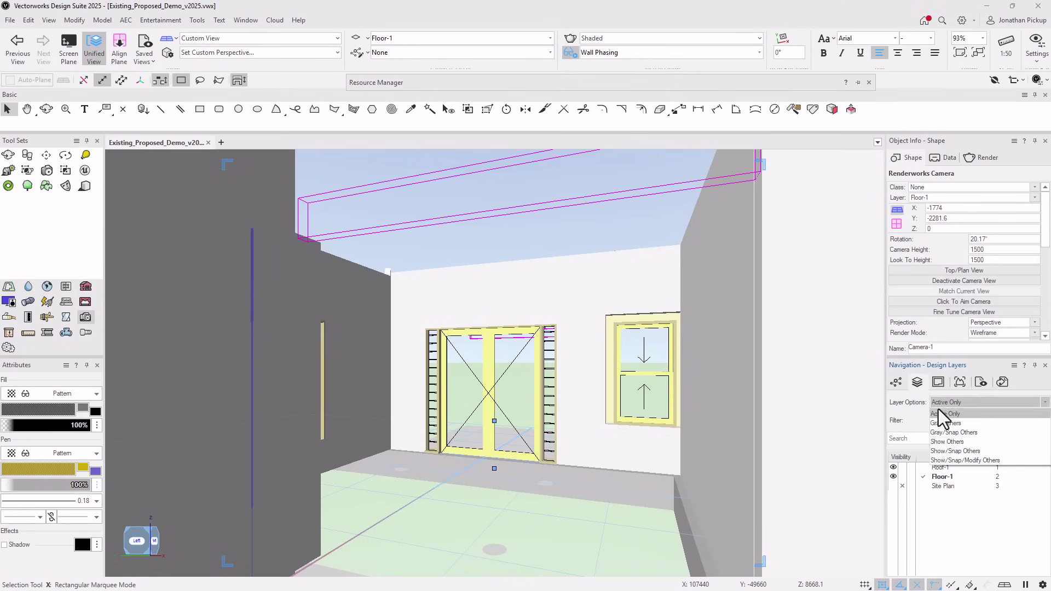
pyautogui.click(945, 451)
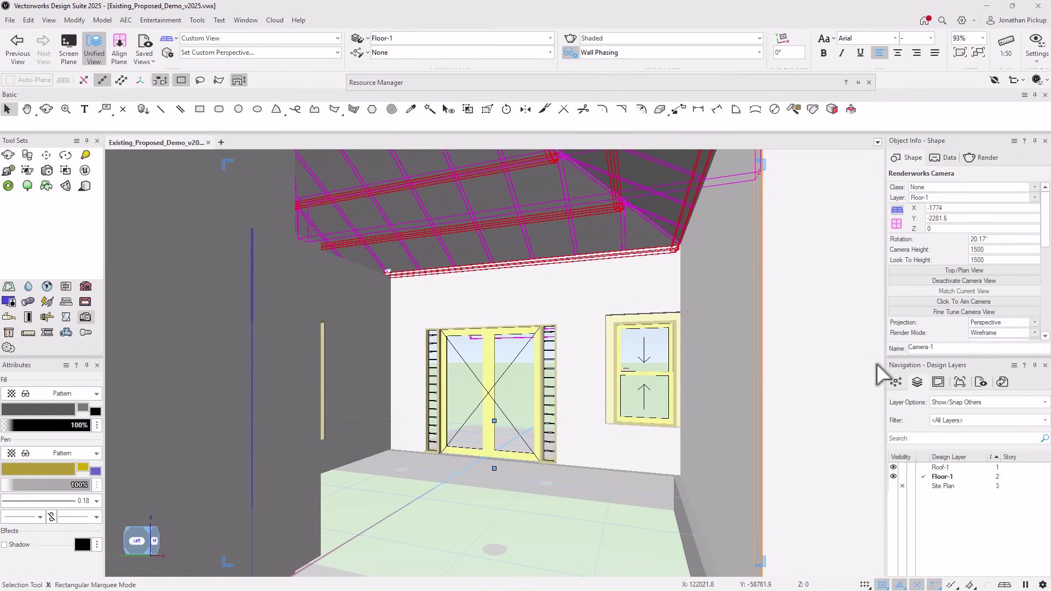
# Step: Deactivate and reactivate the camera view, and set the camera's render mode to Shaded
pyautogui.click(930, 280)
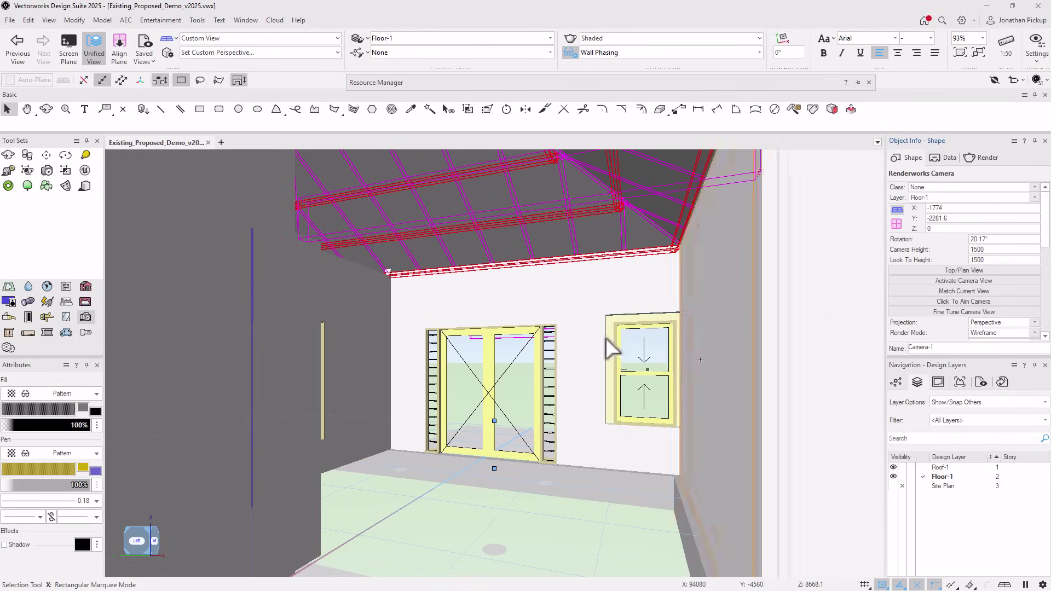
pyautogui.click(934, 281)
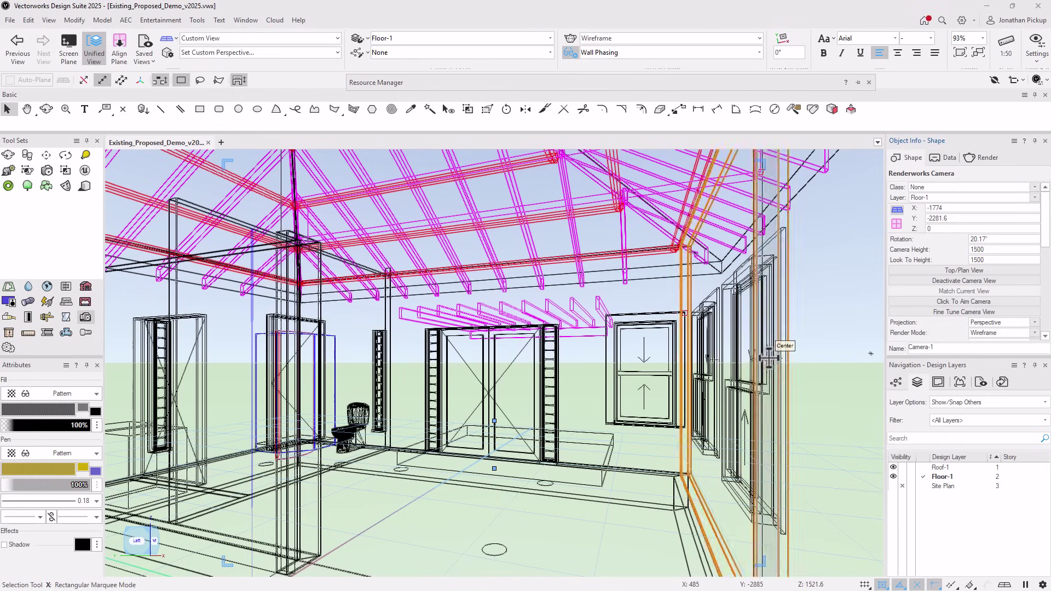
pyautogui.scroll(-2, 997, 322)
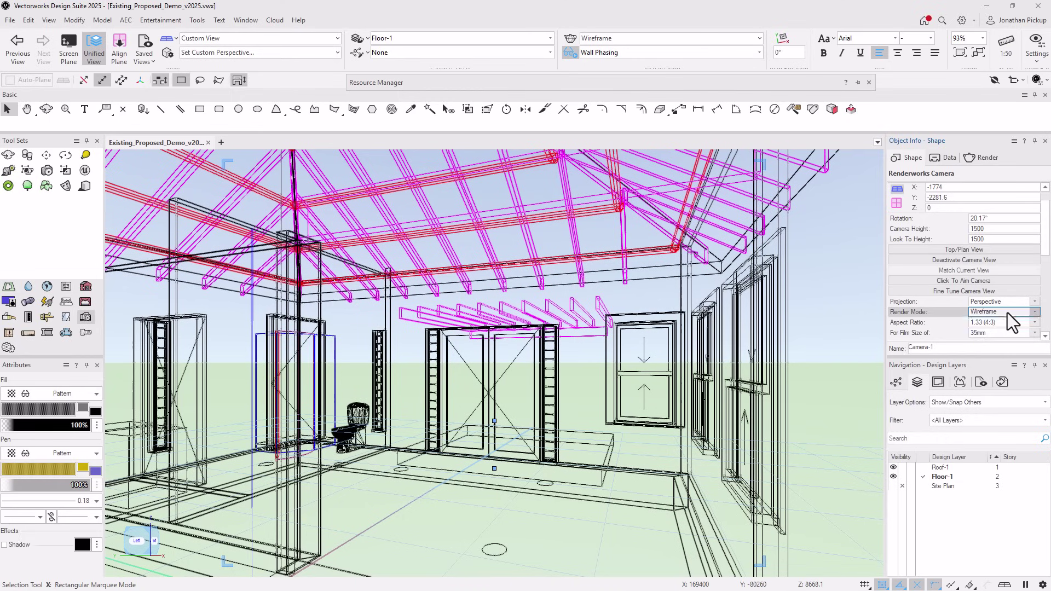
pyautogui.click(1007, 313)
pyautogui.click(979, 331)
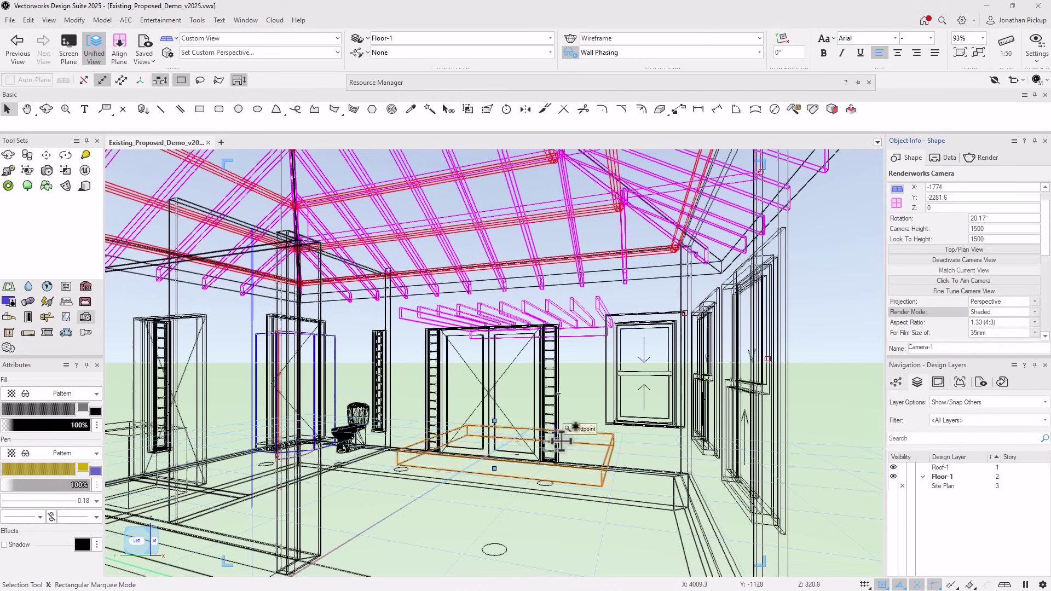
# Step: Orbit the active camera view to a different angle and check the camera's new position in Top/Plan view
pyautogui.hotkey('shift', 'c')
pyautogui.moveTo(563, 388)
pyautogui.mouseDown()
pyautogui.moveTo(547, 367)
pyautogui.moveTo(281, 369)
pyautogui.mouseUp()
pyautogui.press('x')
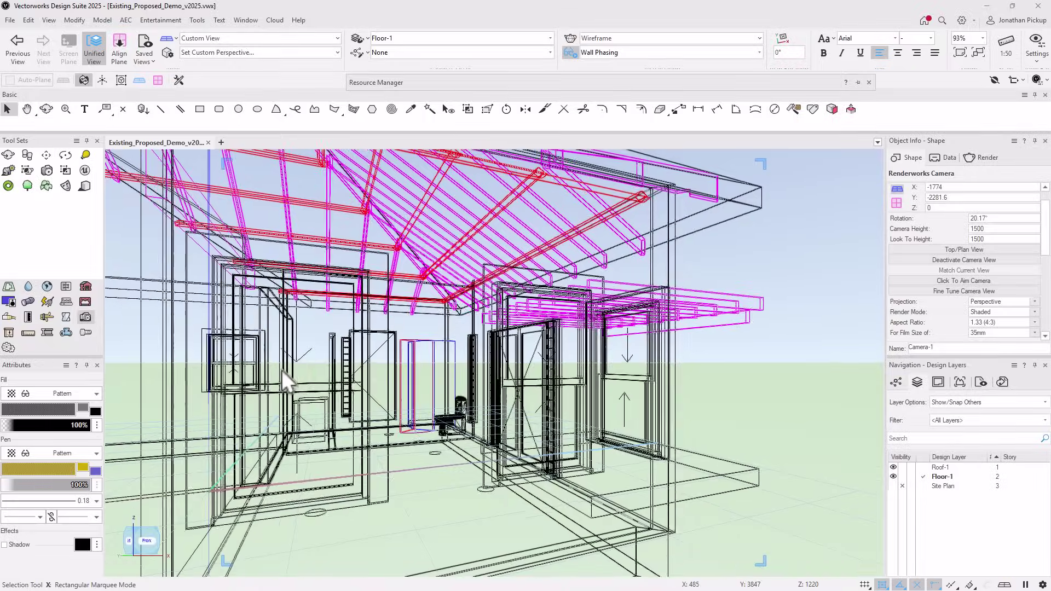
pyautogui.press('F5')
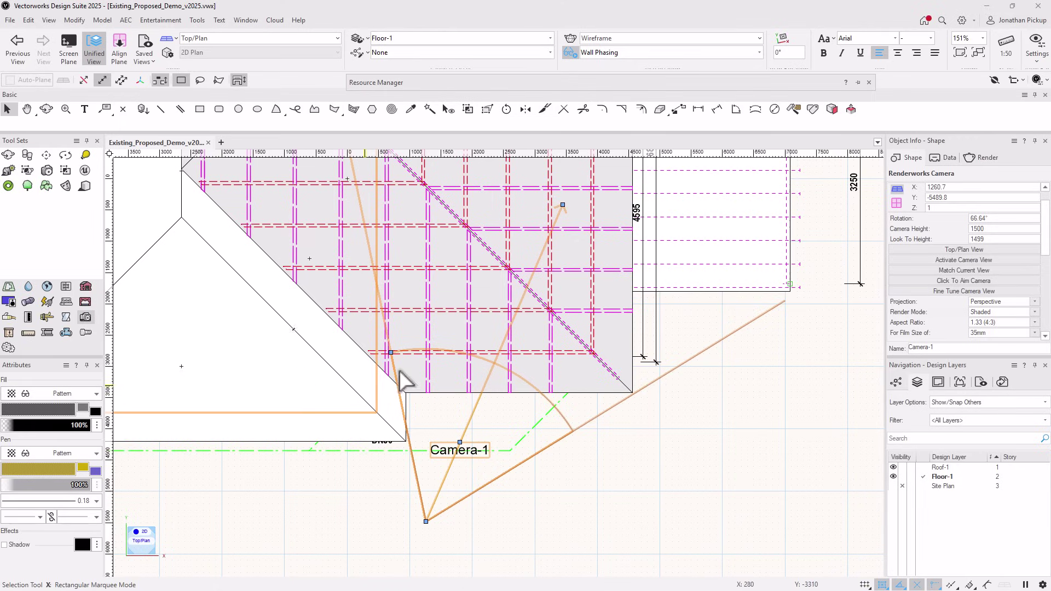
pyautogui.scroll(-4, 747, 364)
pyautogui.scroll(-3, 738, 370)
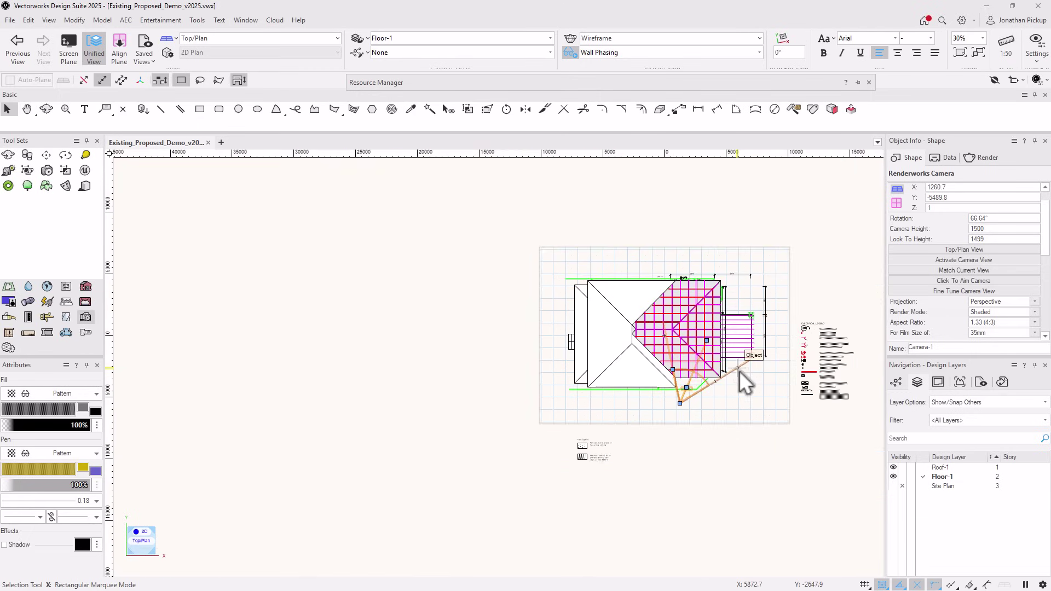
pyautogui.scroll(7, 739, 370)
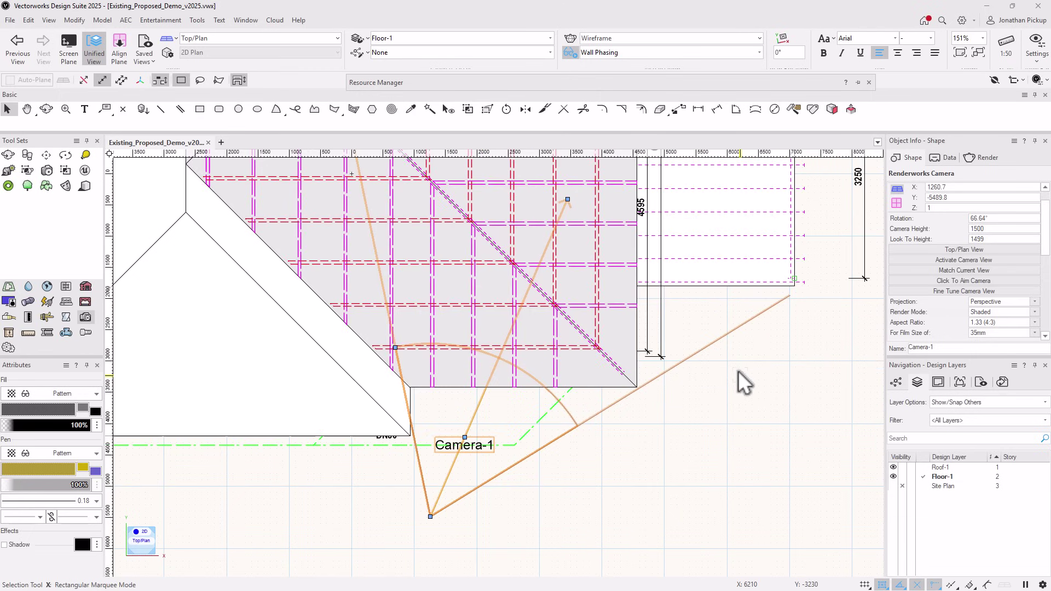
# Step: Undo the last changes to the camera's position and view
pyautogui.hotkey('ctrl', 'z')
pyautogui.hotkey('ctrl', 'z')
pyautogui.hotkey('ctrl', 'z')
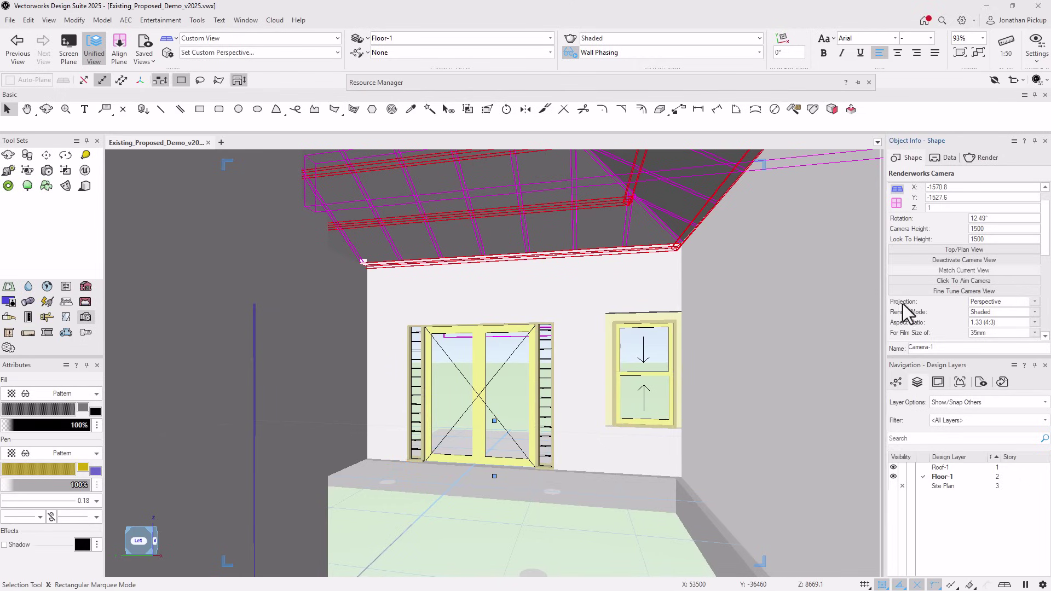
# Step: Deactivate the camera view and return to Top/Plan after viewing the house from outside
pyautogui.click(954, 260)
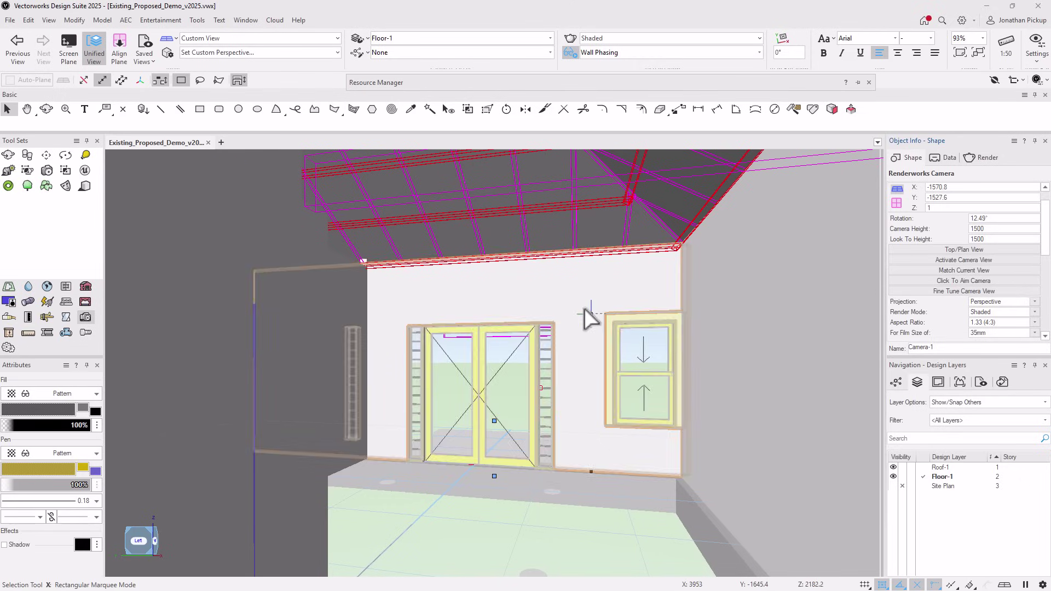
pyautogui.keyDown('ctrl'); pyautogui.moveTo(717, 350); pyautogui.dragTo(481, 366, button='middle'); pyautogui.keyUp('ctrl')
pyautogui.scroll(-5, 481, 366)
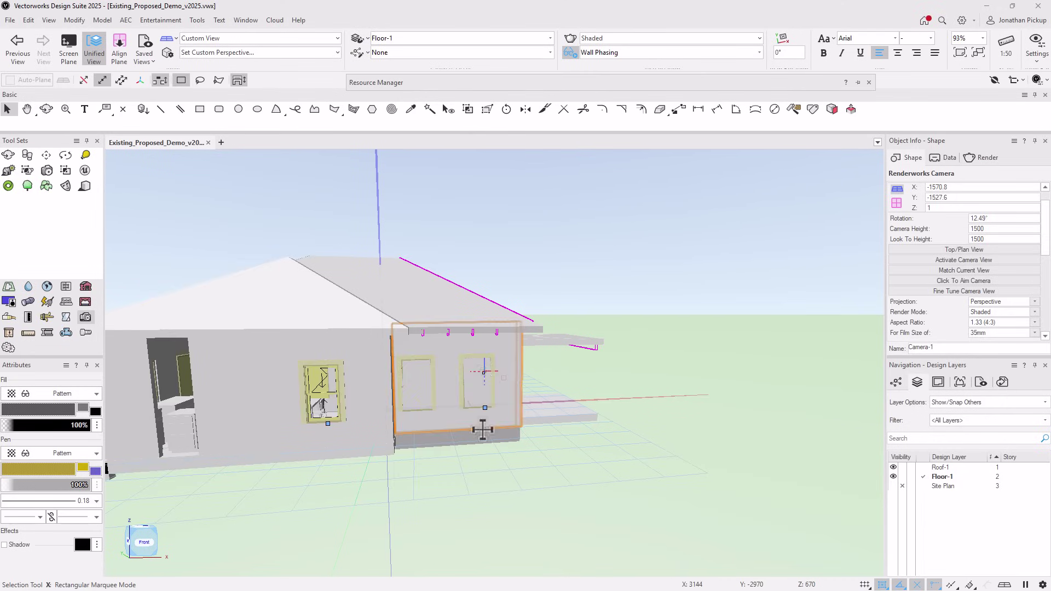
pyautogui.click(481, 460)
pyautogui.hotkey('ctrl', '5')
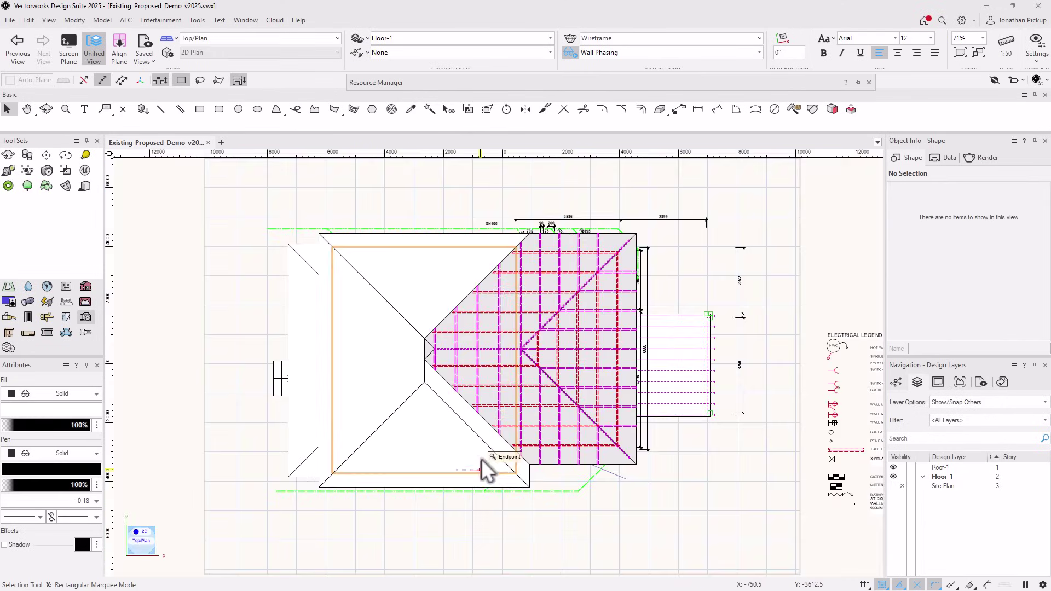
# Step: Start a viewport from the camera in the plan, linked to a copy so the original camera stays on the design layer
pyautogui.click(622, 478)
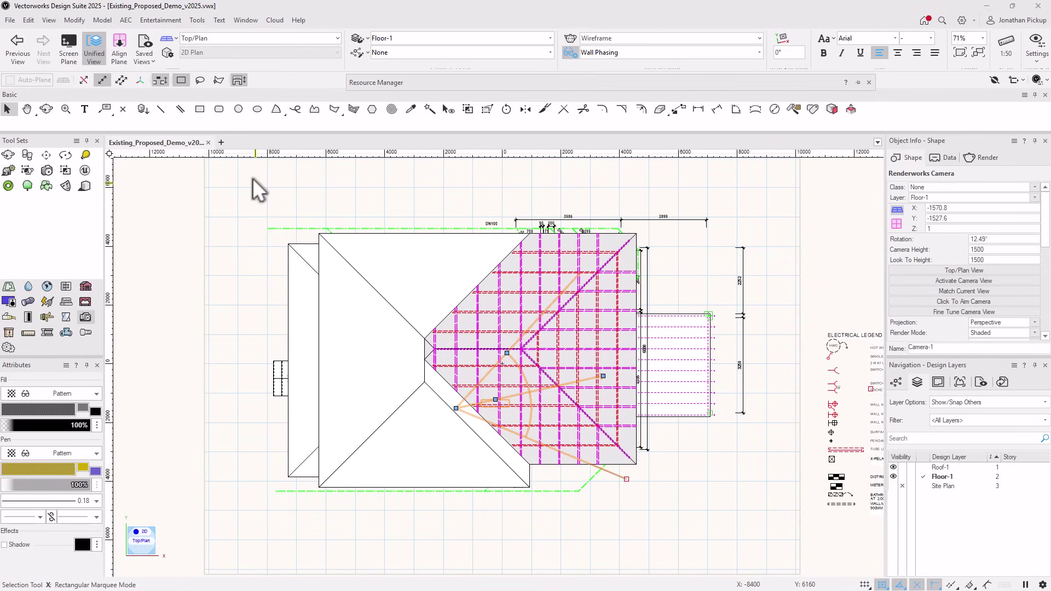
pyautogui.click(119, 107)
pyautogui.press('x')
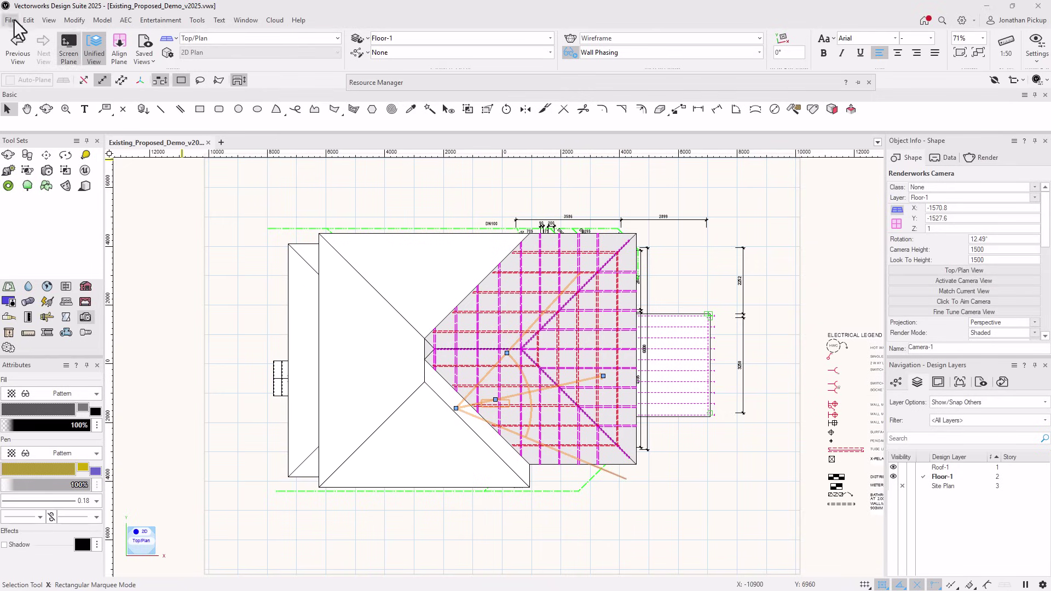
pyautogui.click(50, 21)
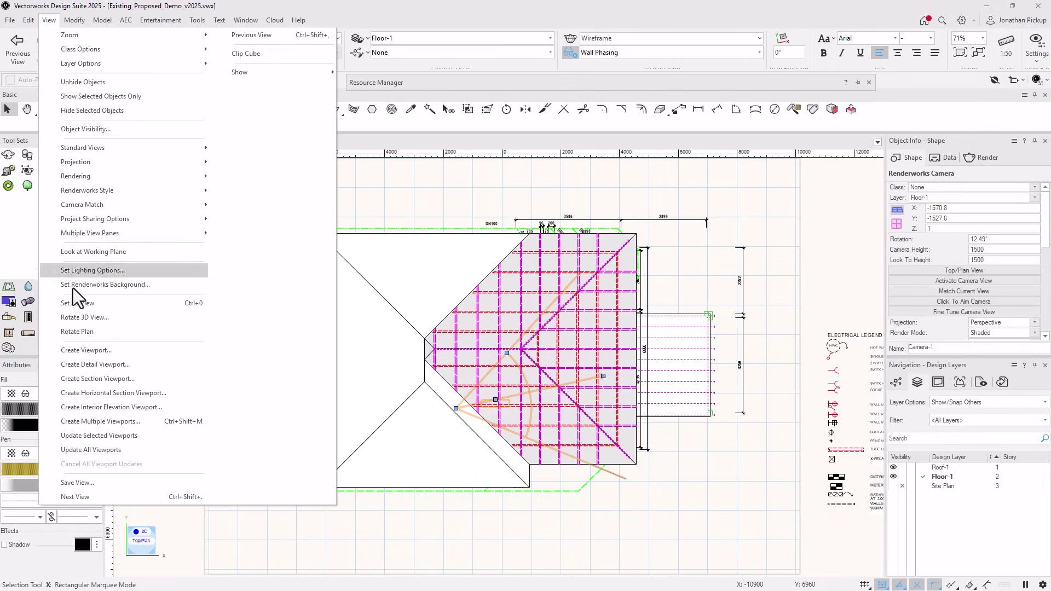
pyautogui.click(90, 350)
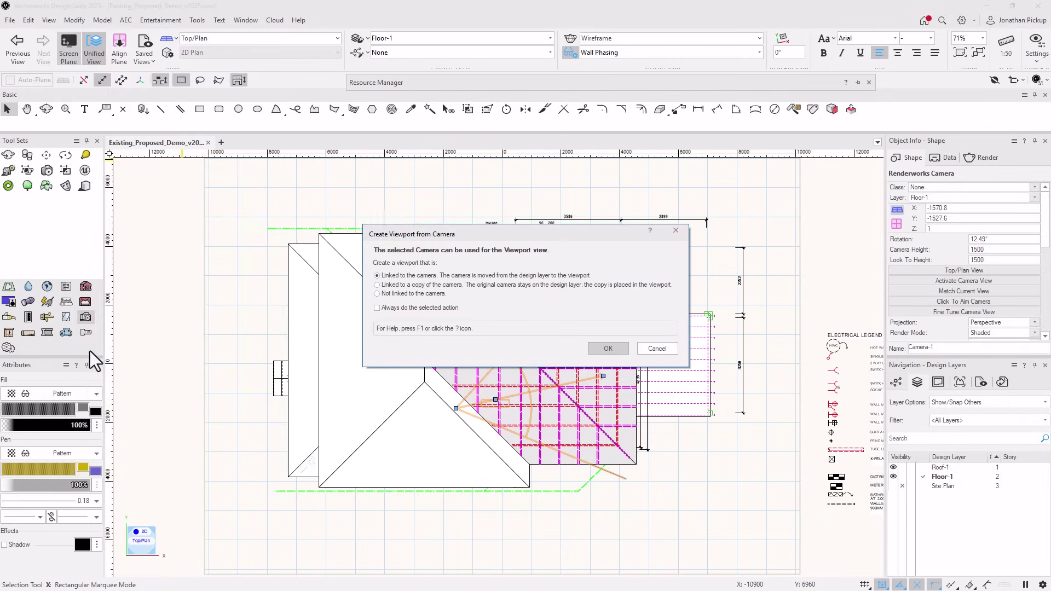
pyautogui.click(414, 285)
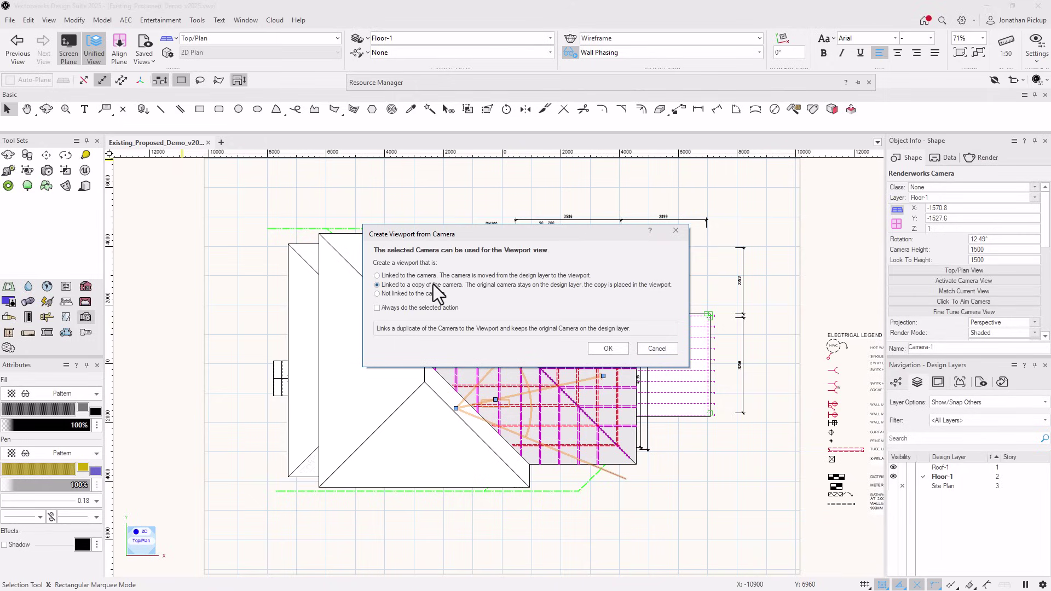
pyautogui.click(615, 348)
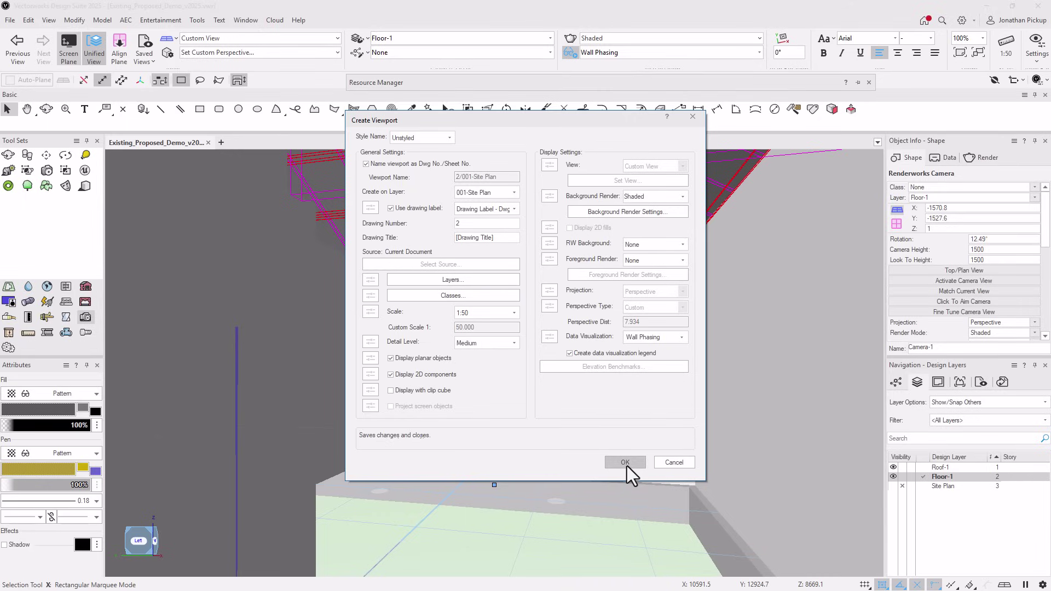
# Step: Create the viewport on 001-Site Plan without a data visualization legend and with Data Visualization set to None
pyautogui.click(605, 355)
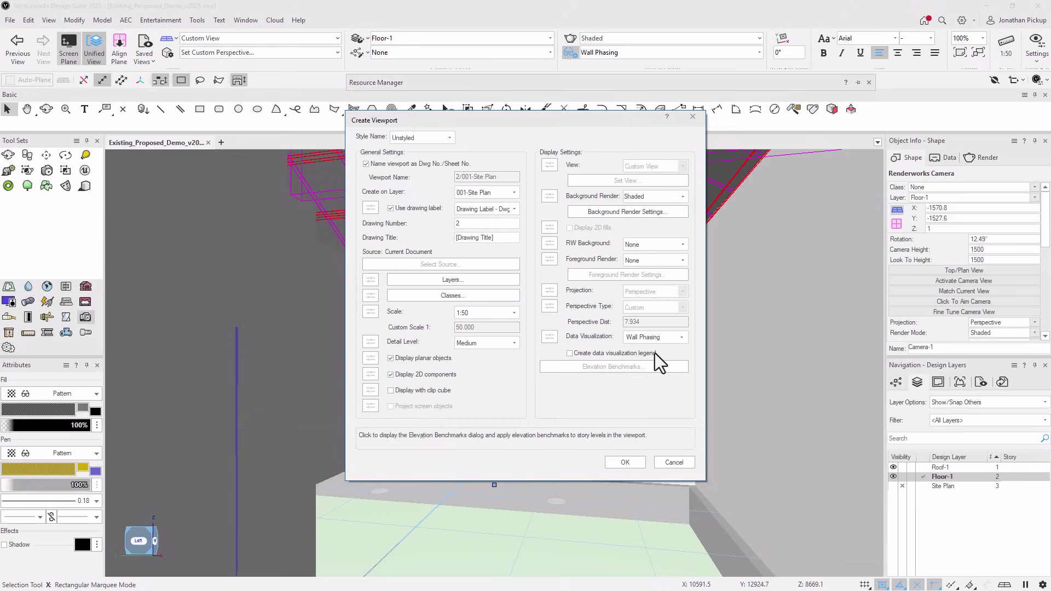
pyautogui.click(654, 336)
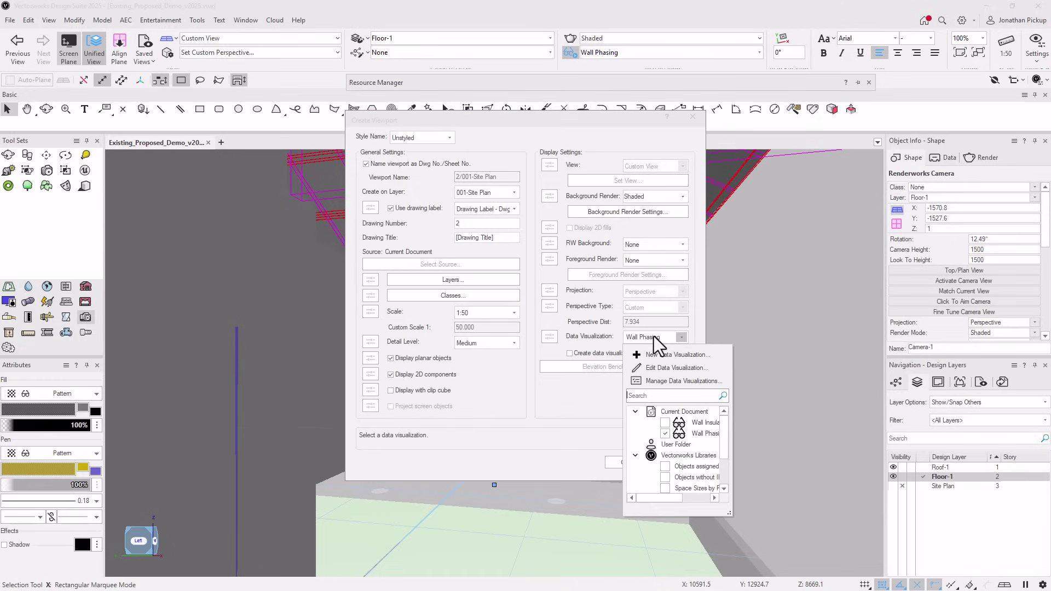
pyautogui.click(666, 432)
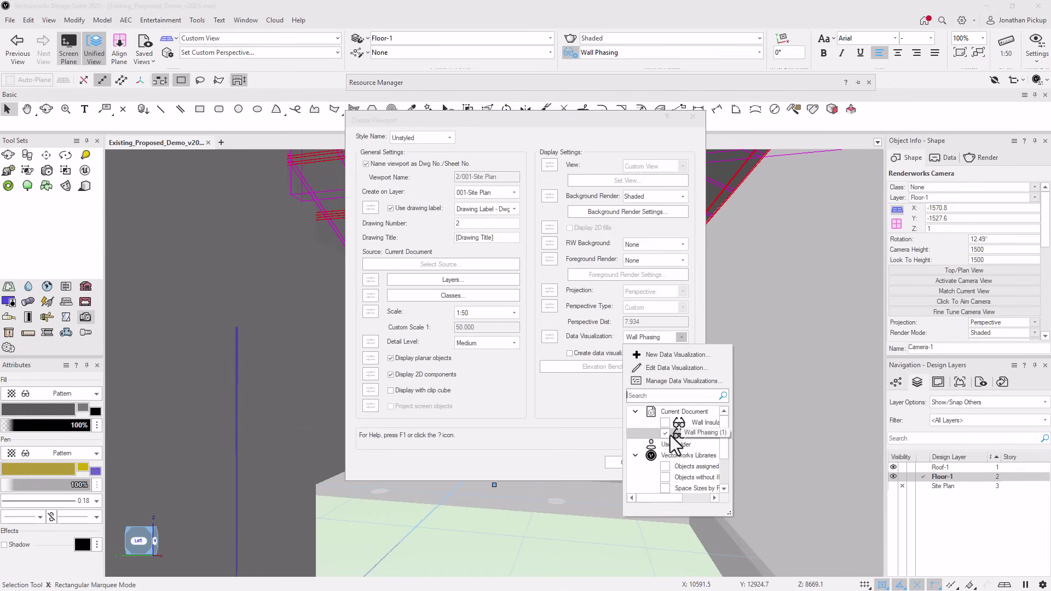
pyautogui.click(579, 401)
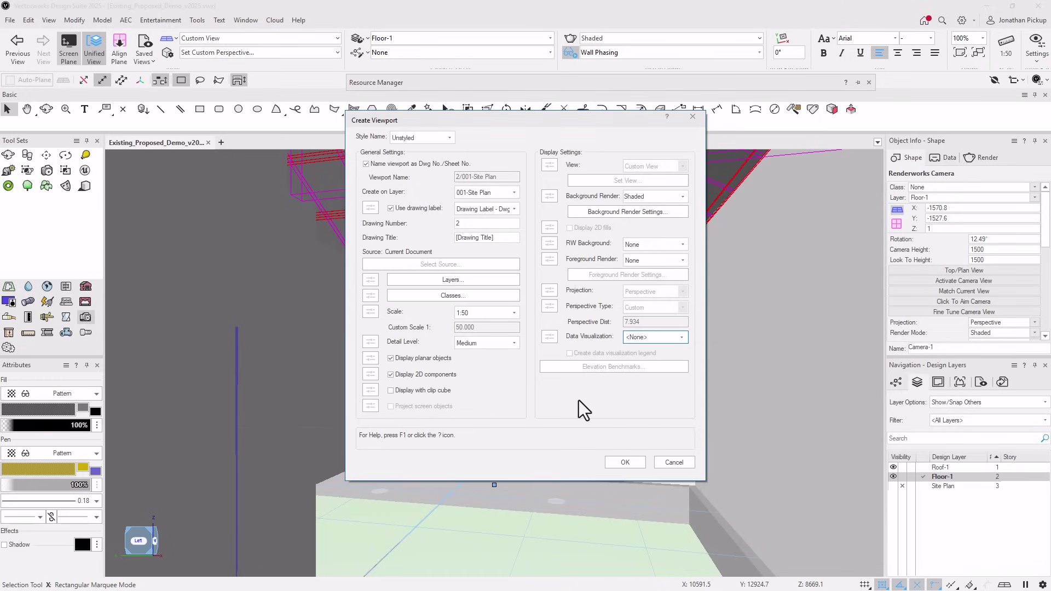
pyautogui.click(624, 462)
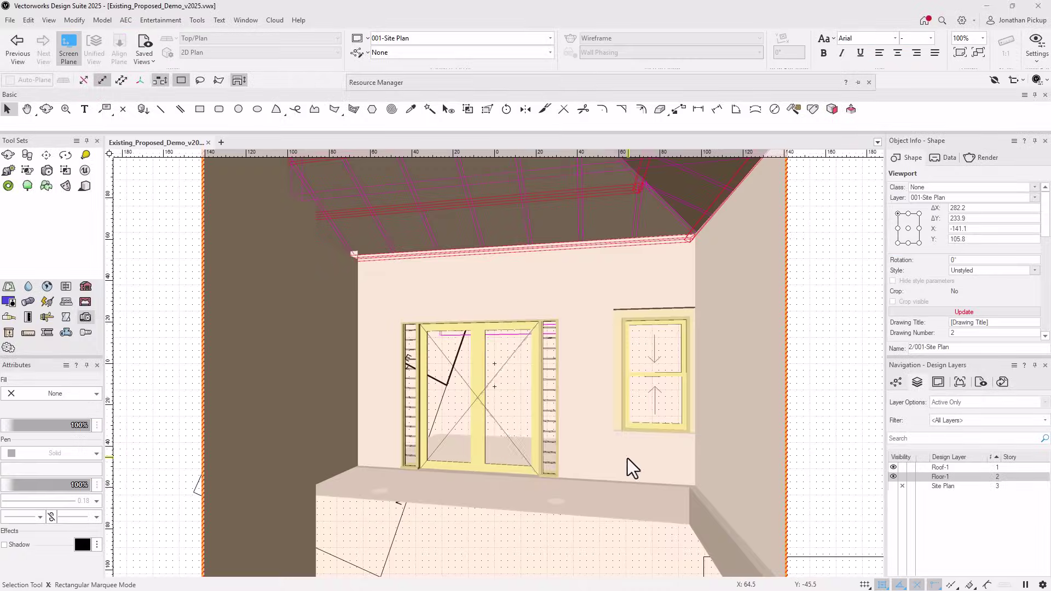
# Step: Move the new camera viewport outside the site plan's sheet border and place a duplicate of it alongside
pyautogui.scroll(-5, 524, 441)
pyautogui.moveTo(519, 447); pyautogui.dragTo(626, 432)
pyautogui.scroll(6, 623, 430)
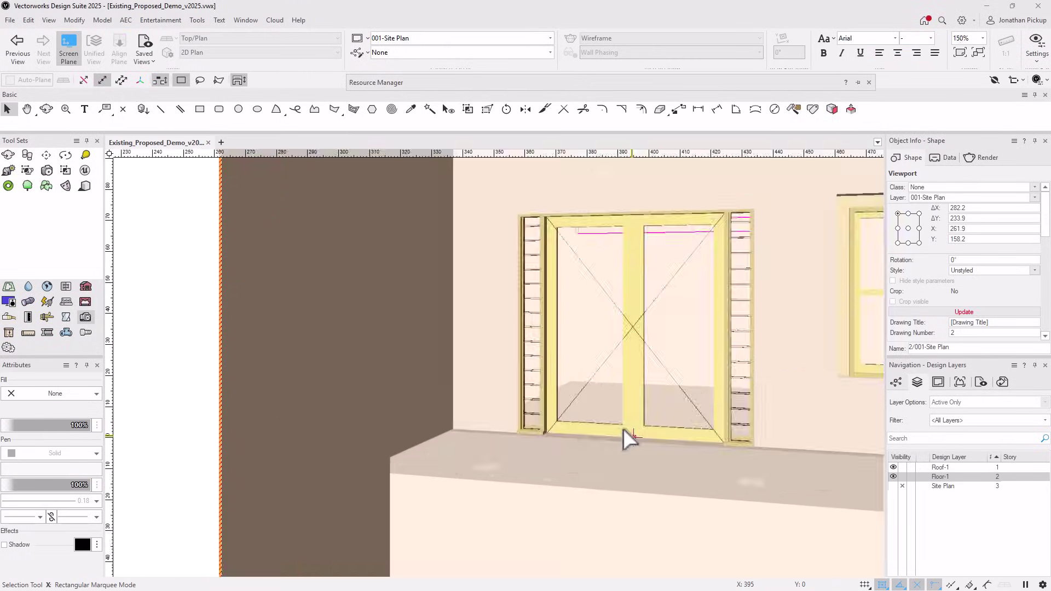
pyautogui.scroll(-3, 623, 429)
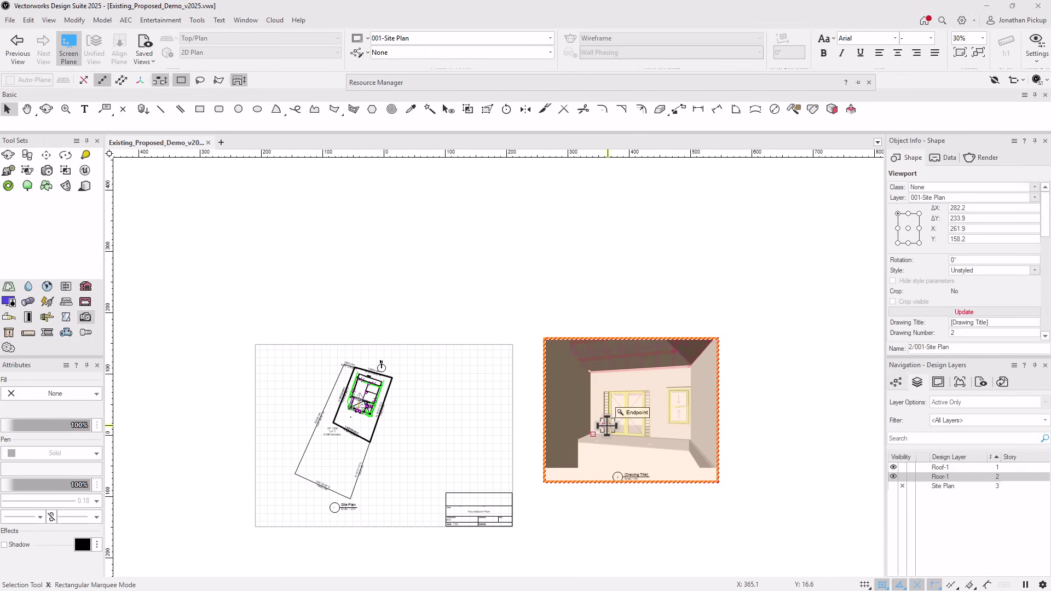
pyautogui.moveTo(607, 425); pyautogui.dragTo(800, 422)
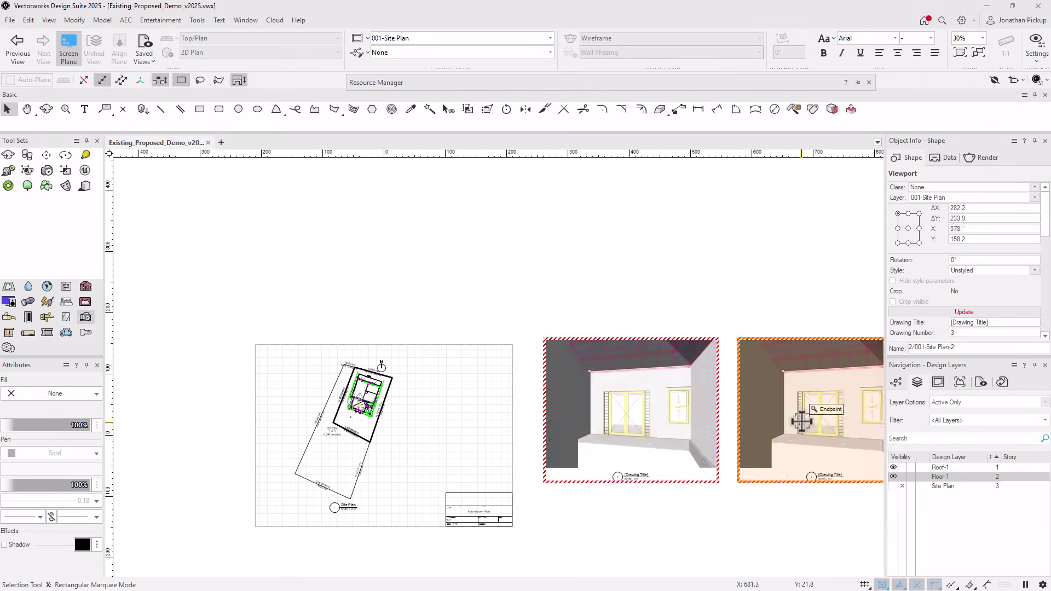
# Step: Open the duplicate viewport's linked camera for editing and switch to the Top/Plan view
pyautogui.rightClick(802, 422)
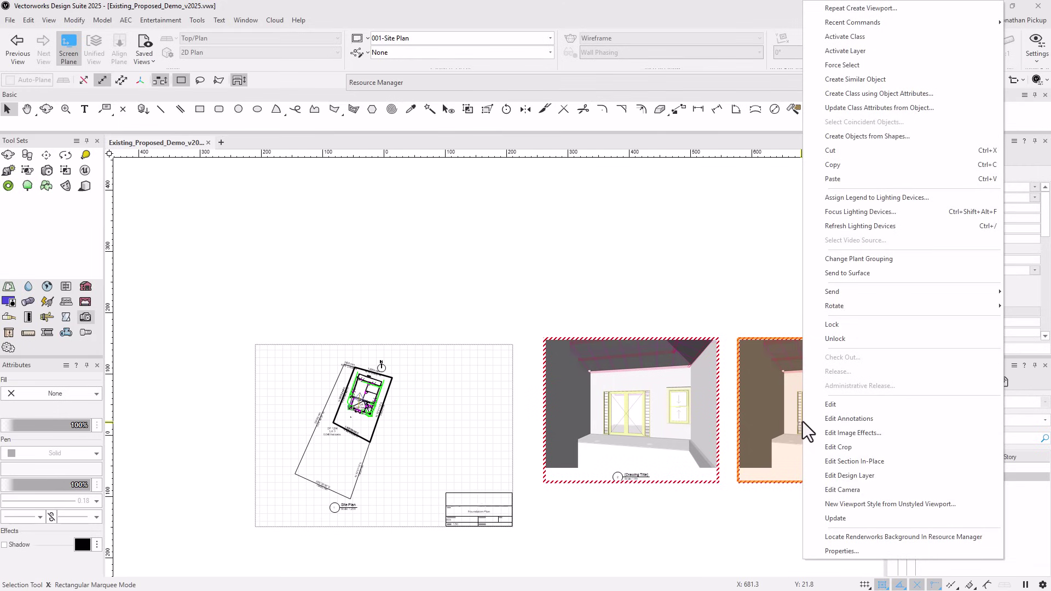
pyautogui.click(851, 489)
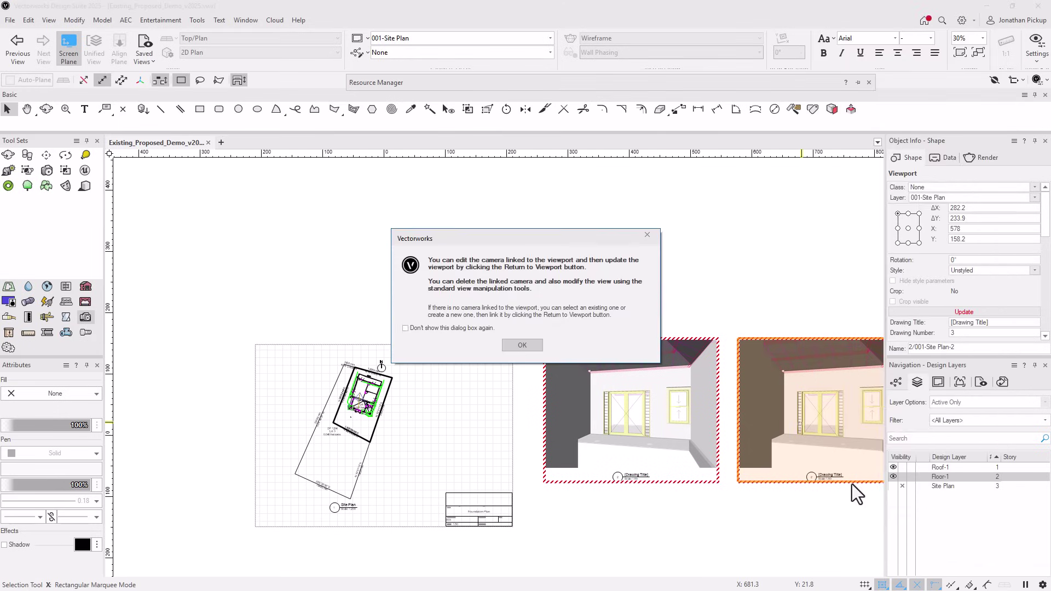
pyautogui.click(520, 346)
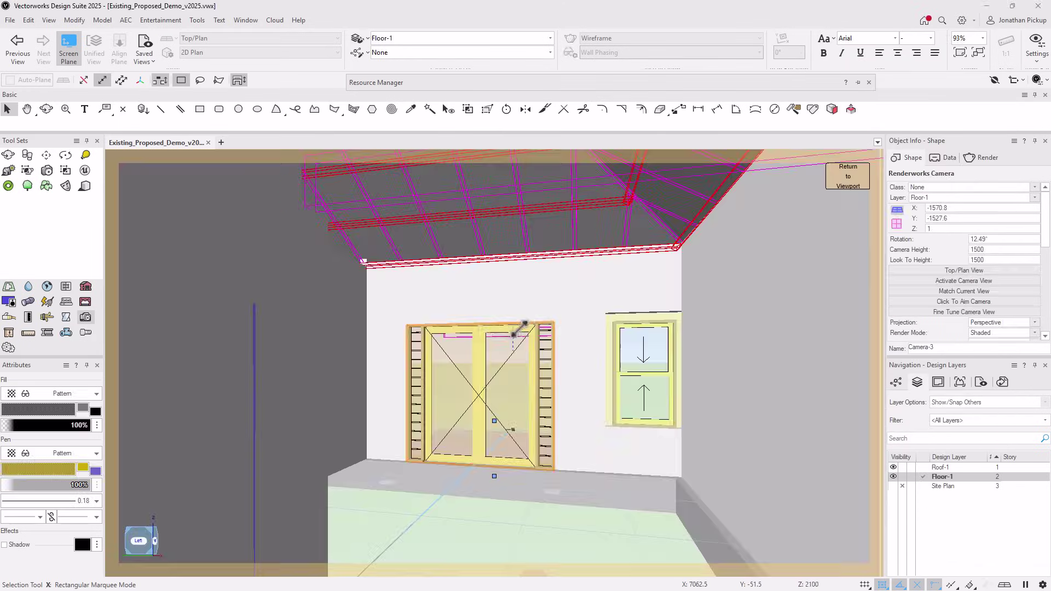
pyautogui.press('0')
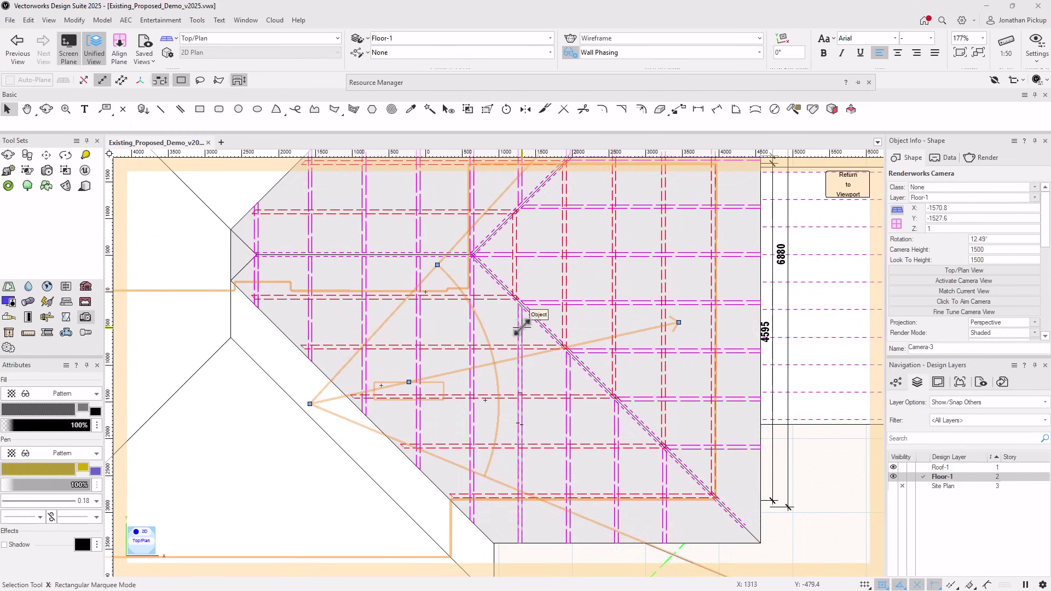
# Step: Reposition the duplicate's camera at about X 1113, Y 1742, aim it to a rotation of about -68.5°, and return to the viewport
pyautogui.scroll(-4, 529, 325)
pyautogui.scroll(2, 529, 325)
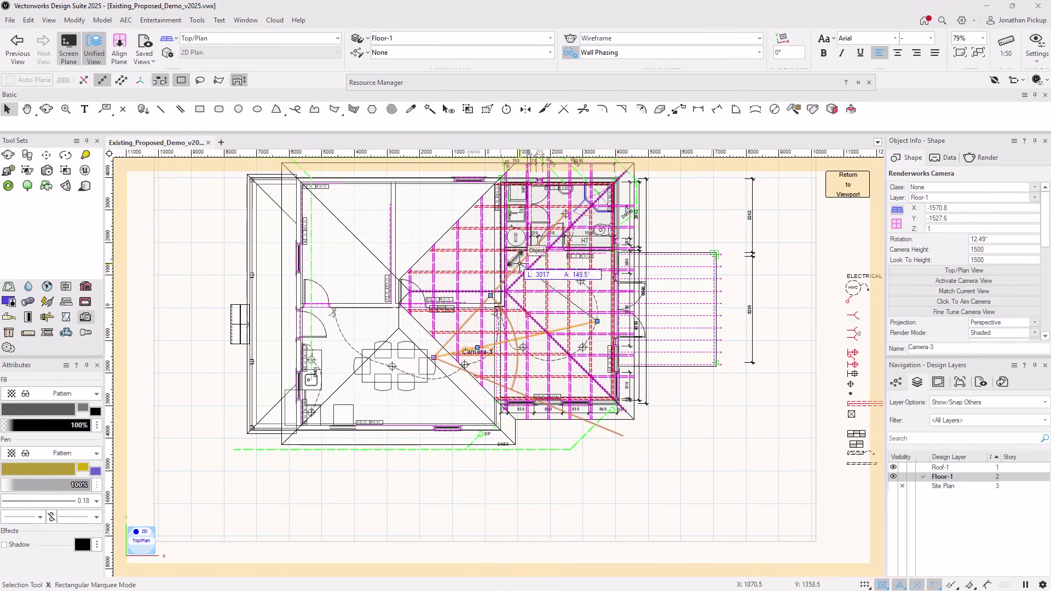
pyautogui.click(520, 250)
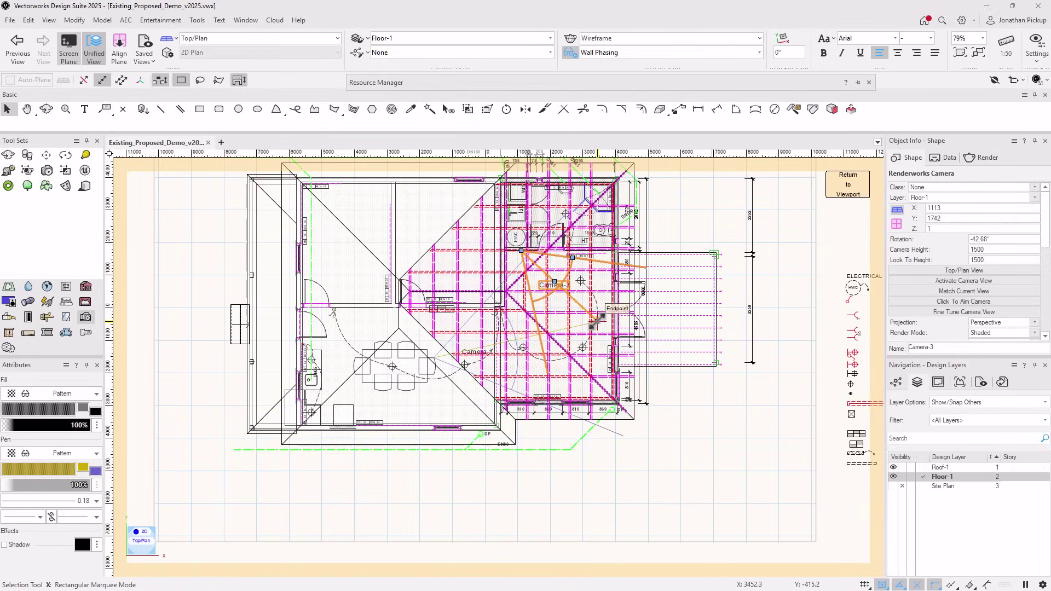
pyautogui.click(569, 374)
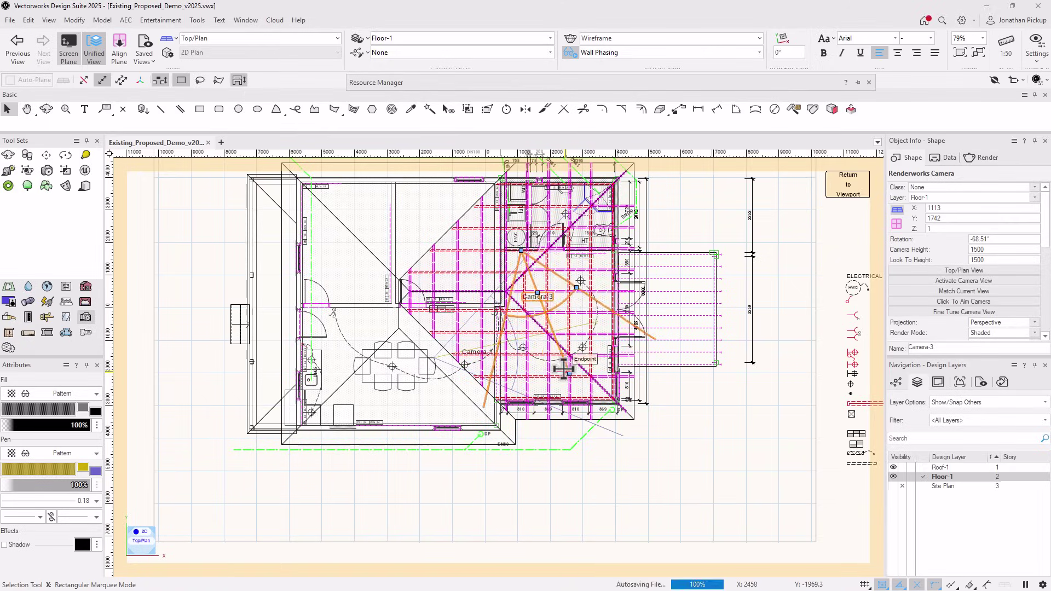
pyautogui.click(852, 185)
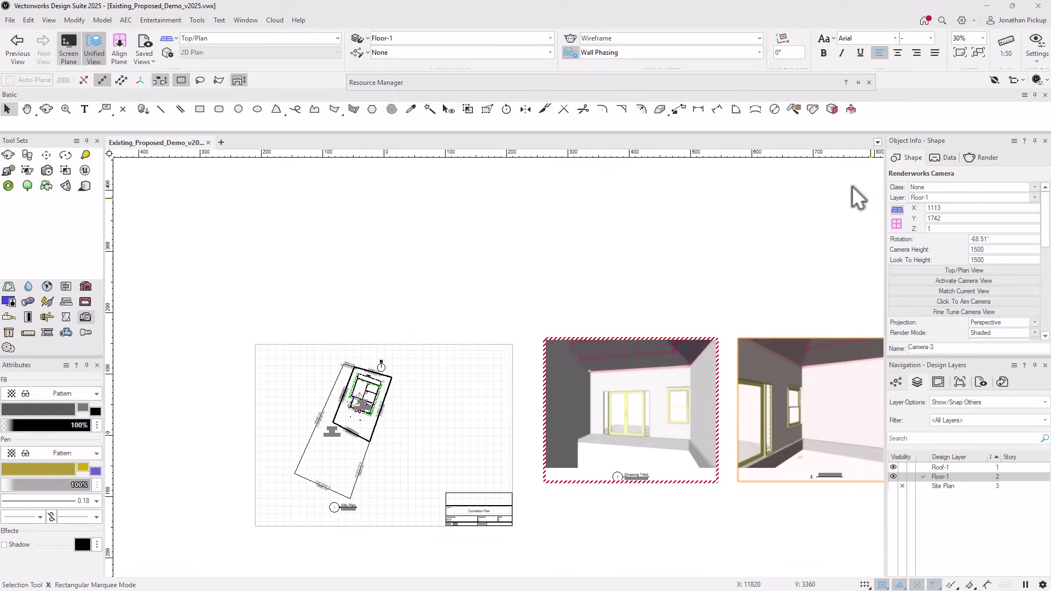
pyautogui.press('h')
pyautogui.moveTo(551, 276); pyautogui.dragTo(504, 277)
pyautogui.press('x')
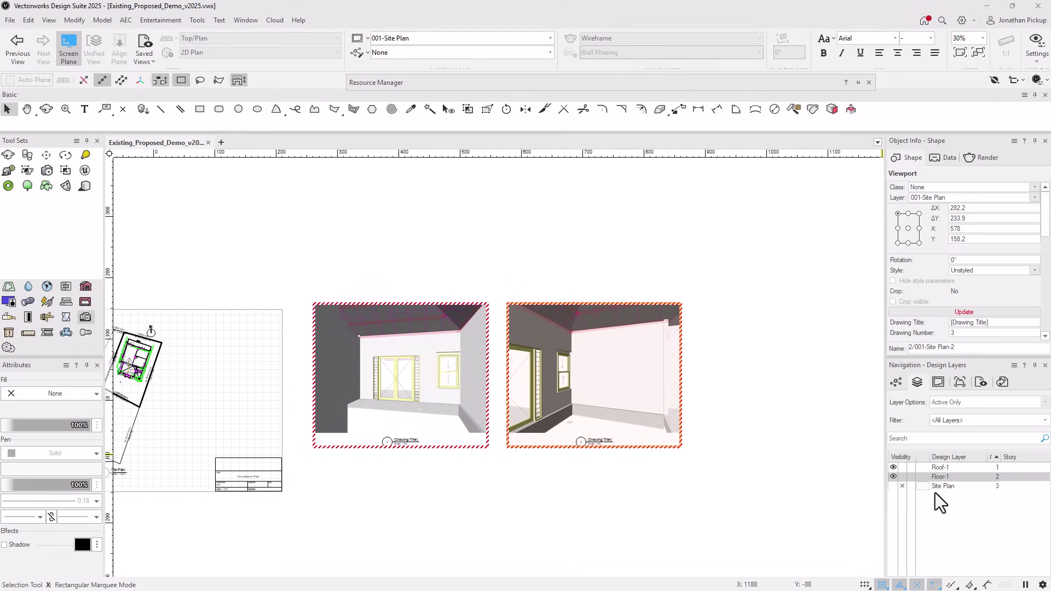
# Step: Go to design layer Floor-1, switch to Top/Plan, and activate the view of the original camera
pyautogui.click(922, 477)
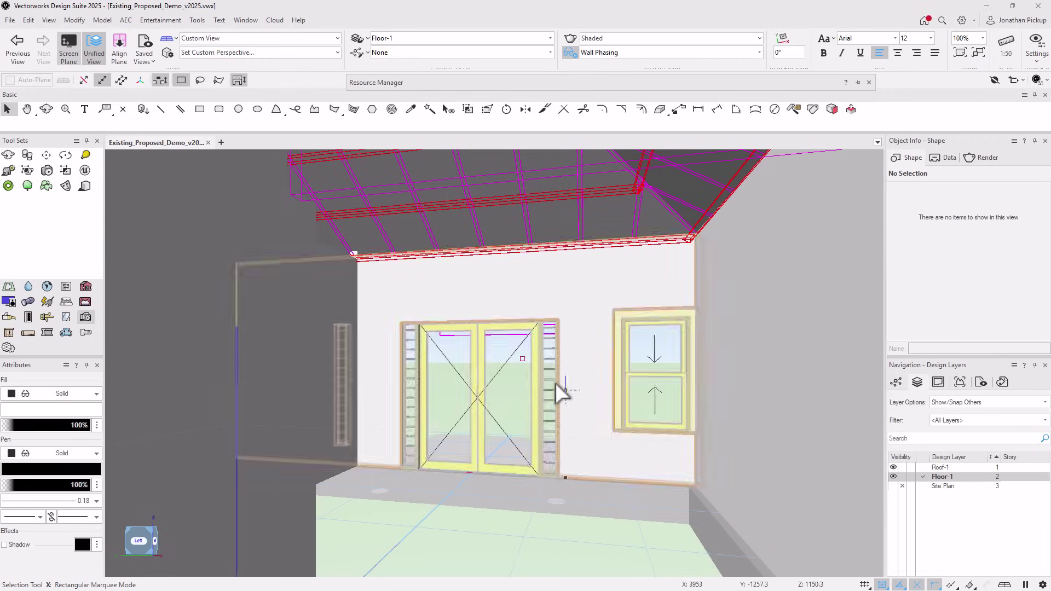
pyautogui.press('F5')
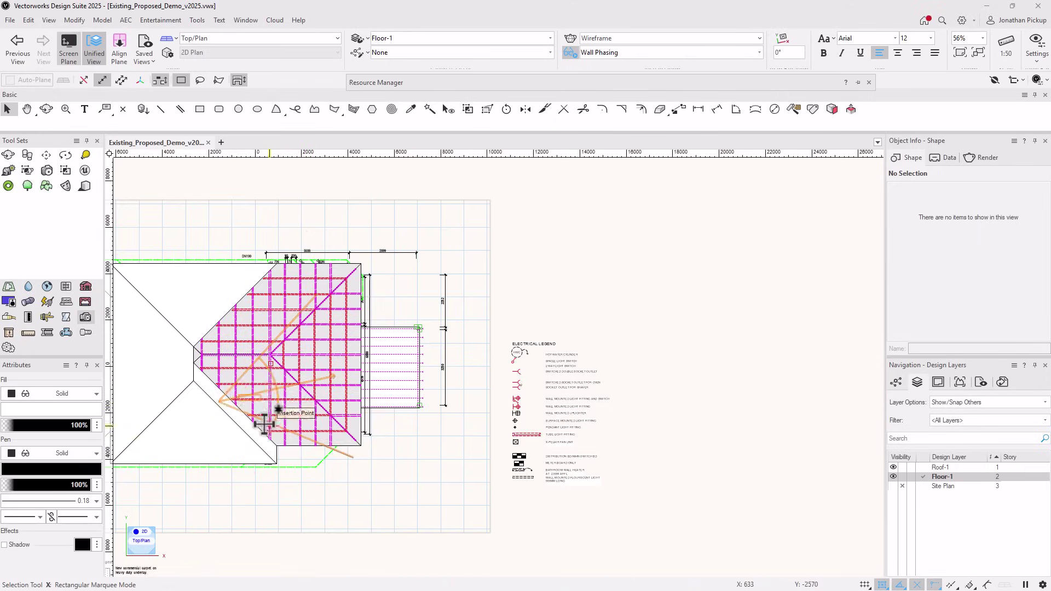
pyautogui.doubleClick(220, 398)
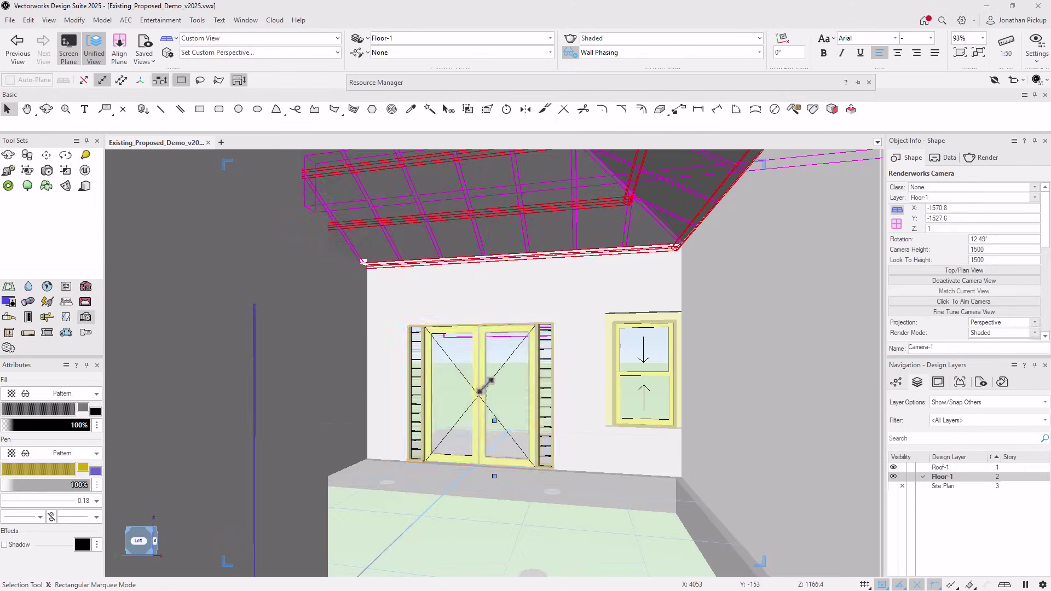
# Step: Navigate within the active camera view to move the original camera to about X -3, Y -101 with a rotation of about -15°
pyautogui.press('h')
pyautogui.moveTo(485, 385)
pyautogui.mouseDown()
pyautogui.moveTo(572, 394)
pyautogui.moveTo(535, 427)
pyautogui.moveTo(682, 396)
pyautogui.moveTo(713, 441)
pyautogui.moveTo(717, 484)
pyautogui.mouseUp()
pyautogui.hotkey('shift', 'c')
pyautogui.press('x')
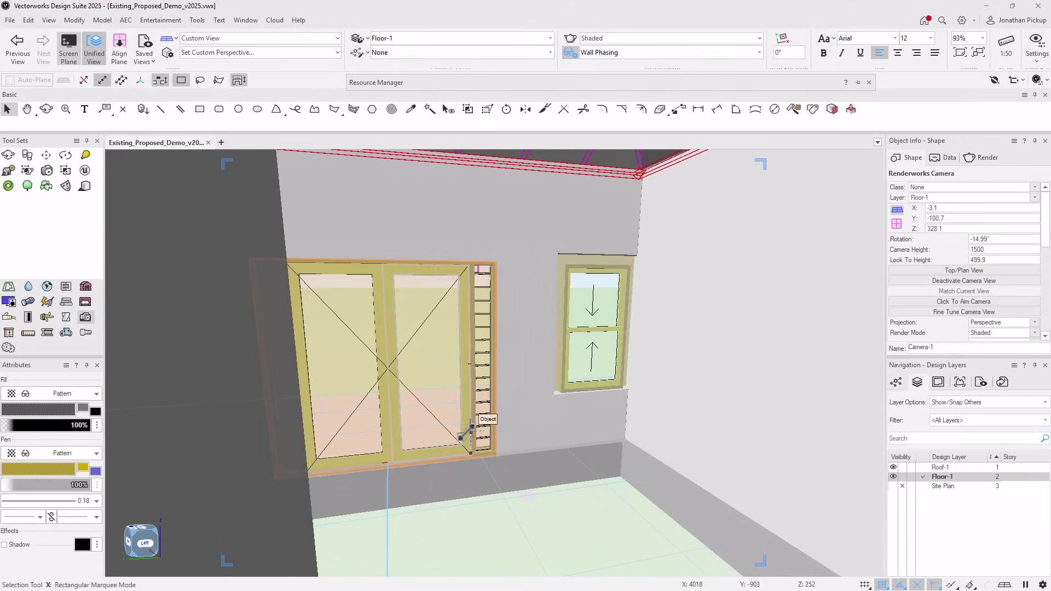
# Step: Deactivate the original camera's view and look at the house from outside
pyautogui.click(971, 281)
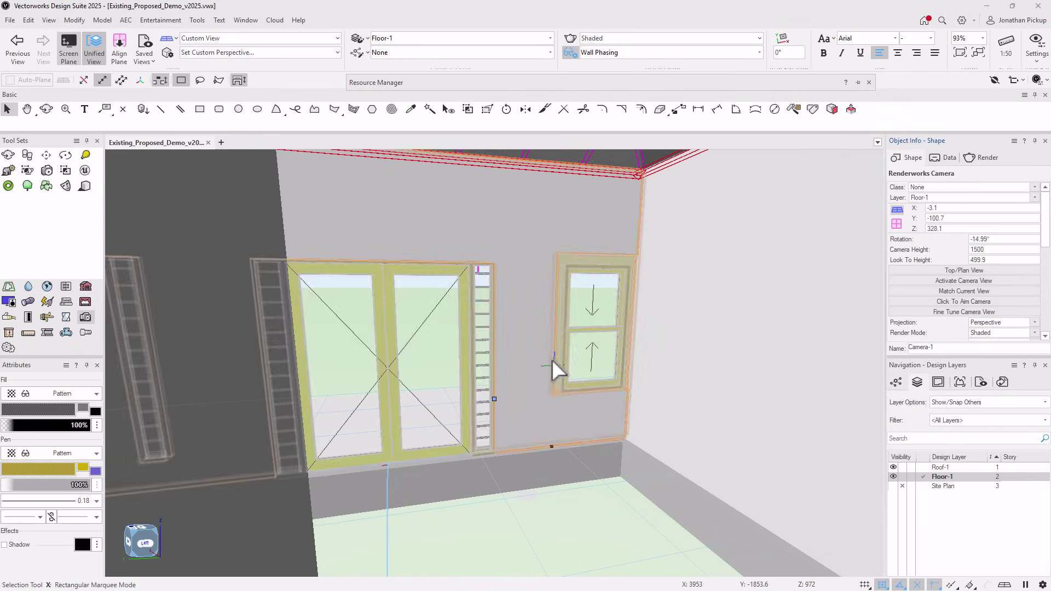
pyautogui.scroll(6, 523, 375)
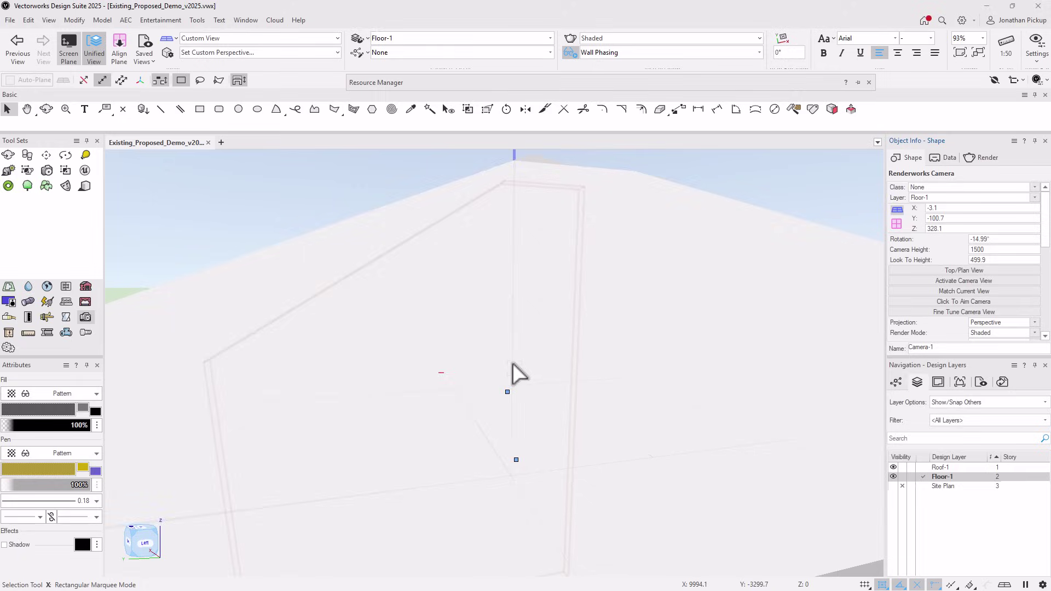
pyautogui.scroll(-5, 512, 362)
pyautogui.scroll(3, 431, 340)
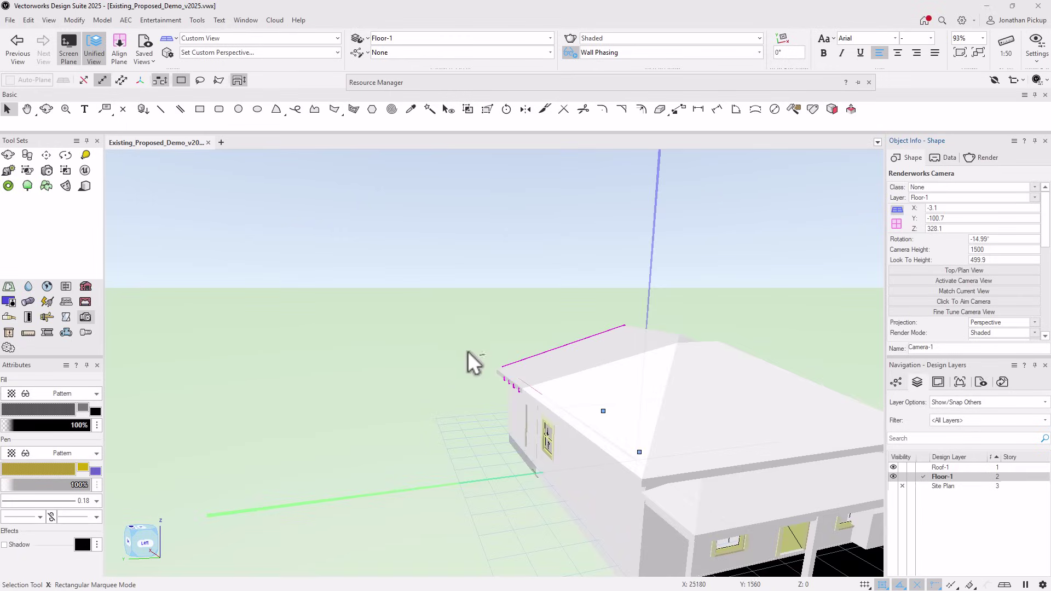
pyautogui.keyDown('shift'); pyautogui.moveTo(467, 351); pyautogui.dragTo(331, 349, button='middle'); pyautogui.keyUp('shift')
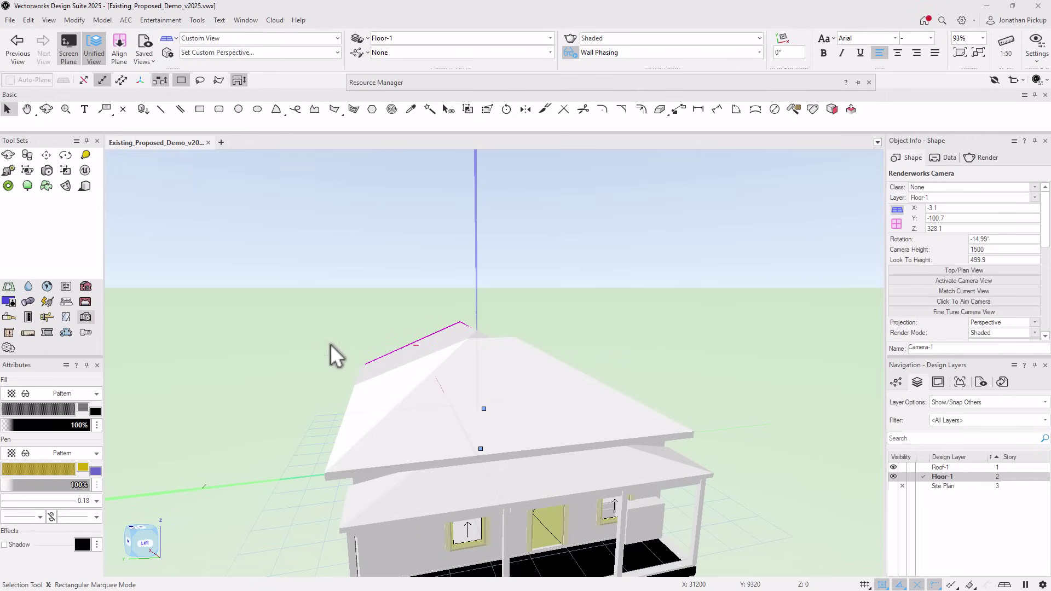
# Step: Return to sheet layer 001-Site Plan and update both camera viewports together
pyautogui.click(938, 382)
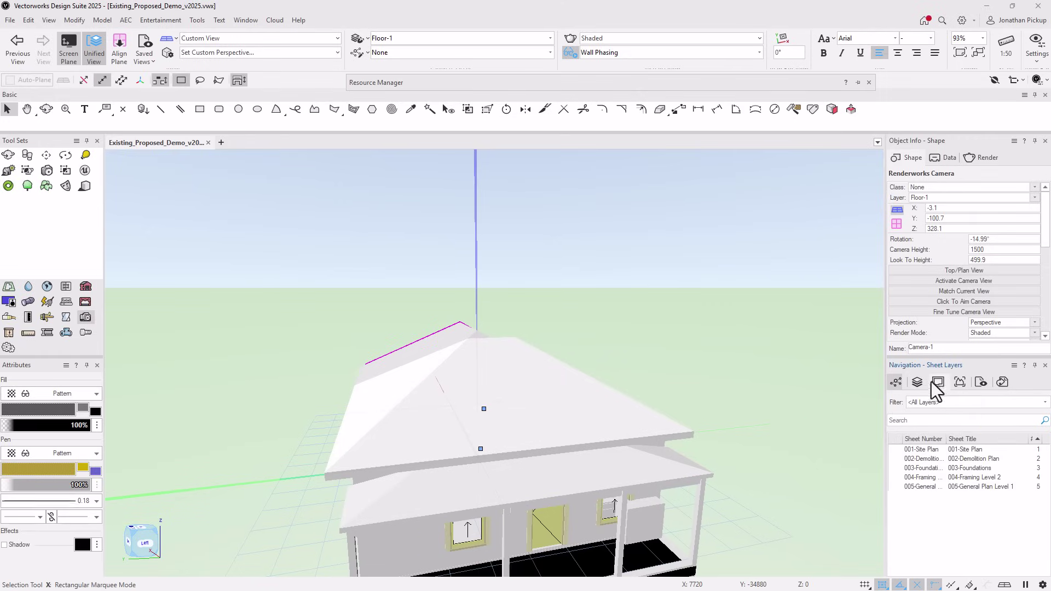
pyautogui.click(896, 449)
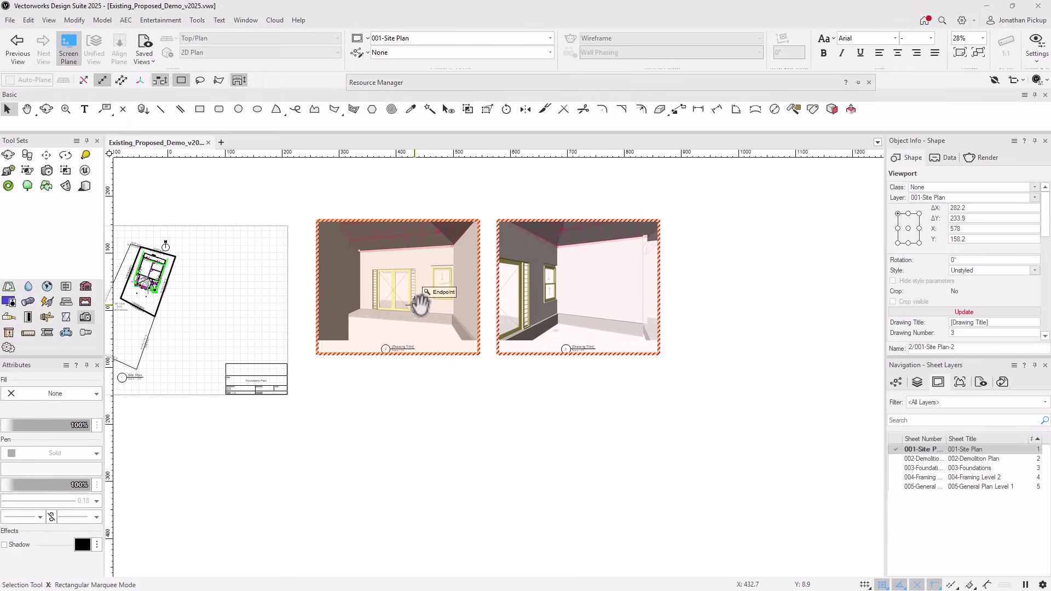
pyautogui.press('u')
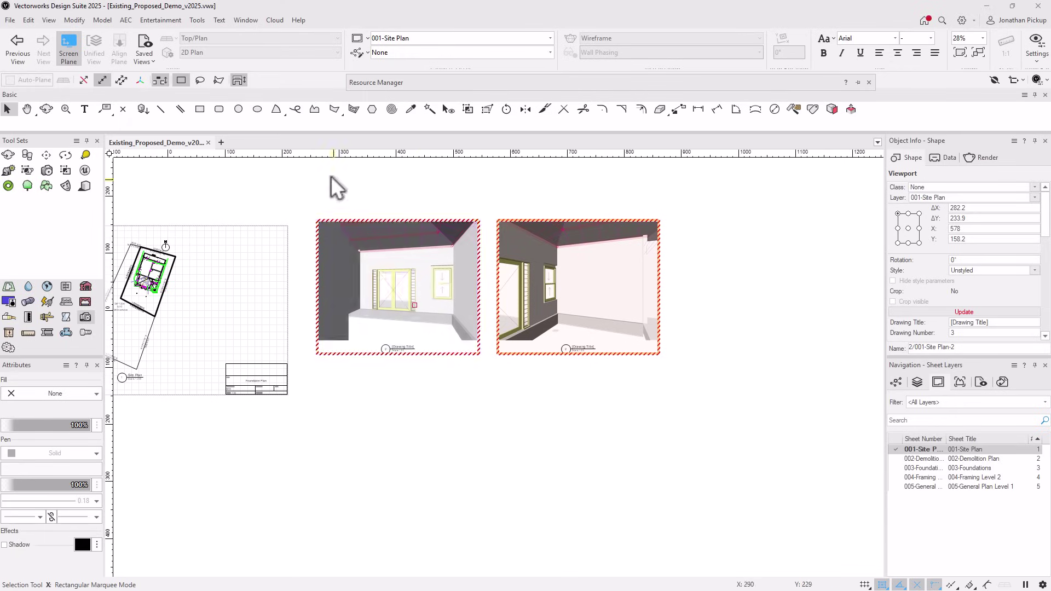
pyautogui.moveTo(296, 192); pyautogui.dragTo(754, 403)
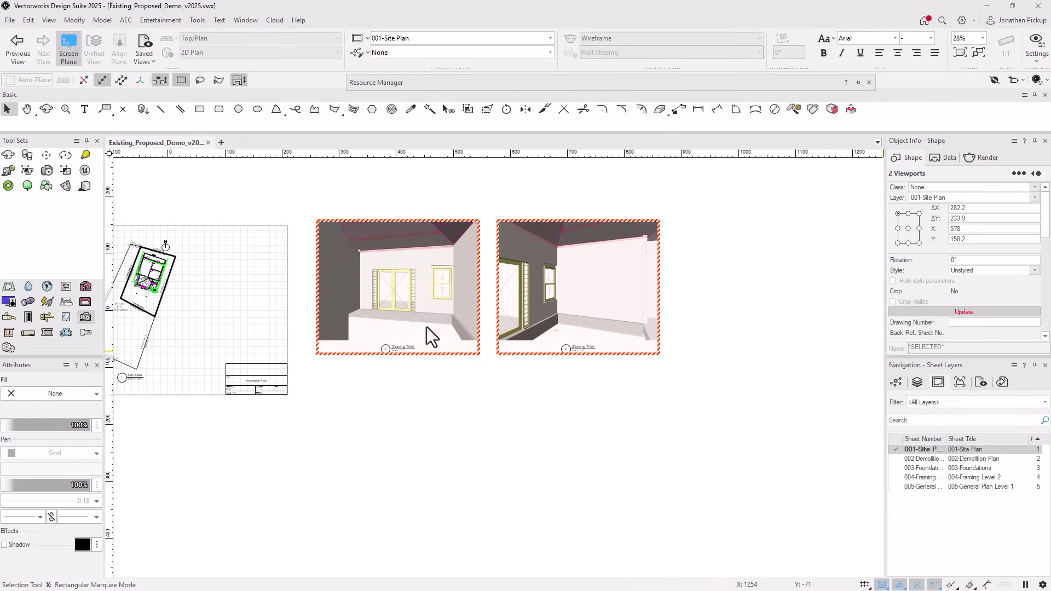
pyautogui.scroll(3, 426, 326)
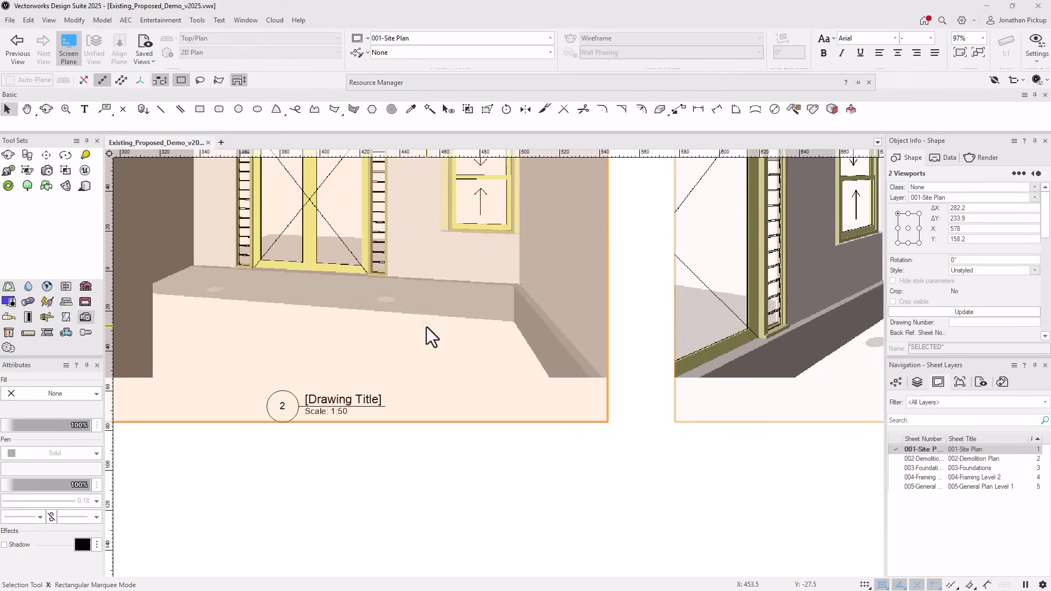
pyautogui.scroll(-3, 425, 327)
pyautogui.scroll(4, 420, 209)
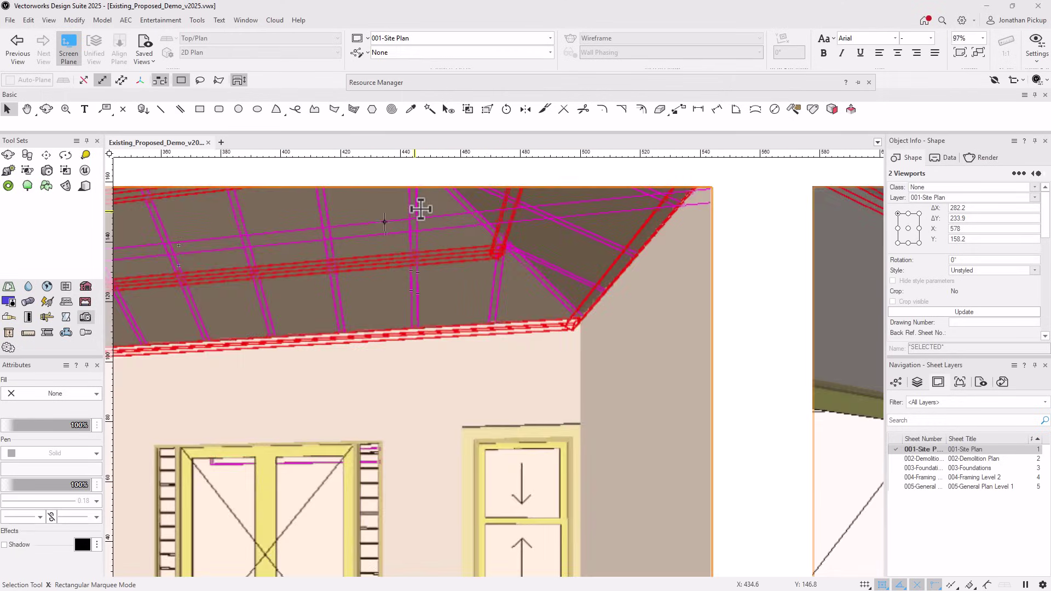
pyautogui.scroll(-2, 420, 209)
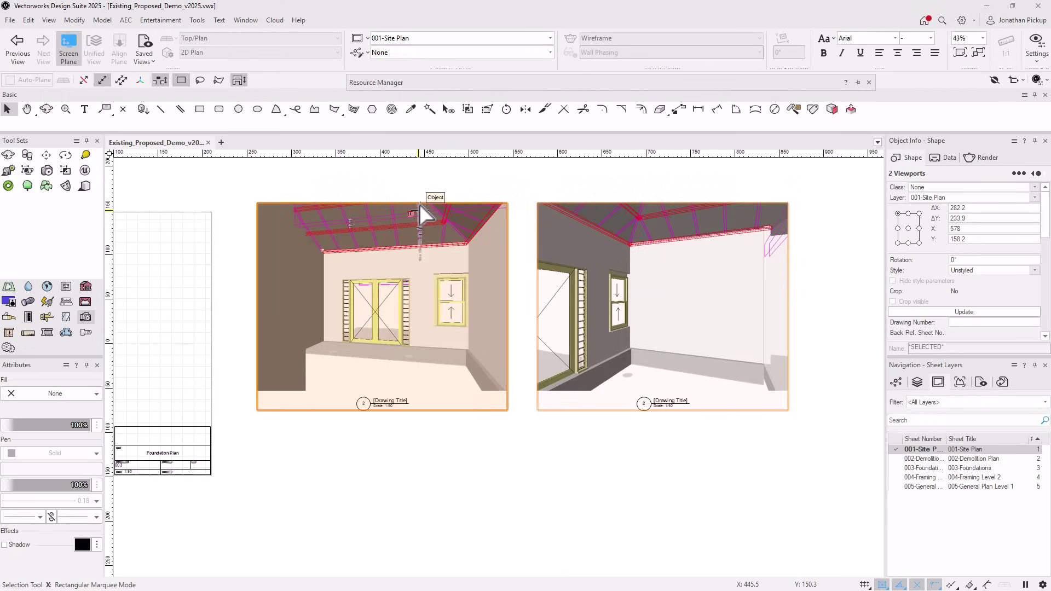